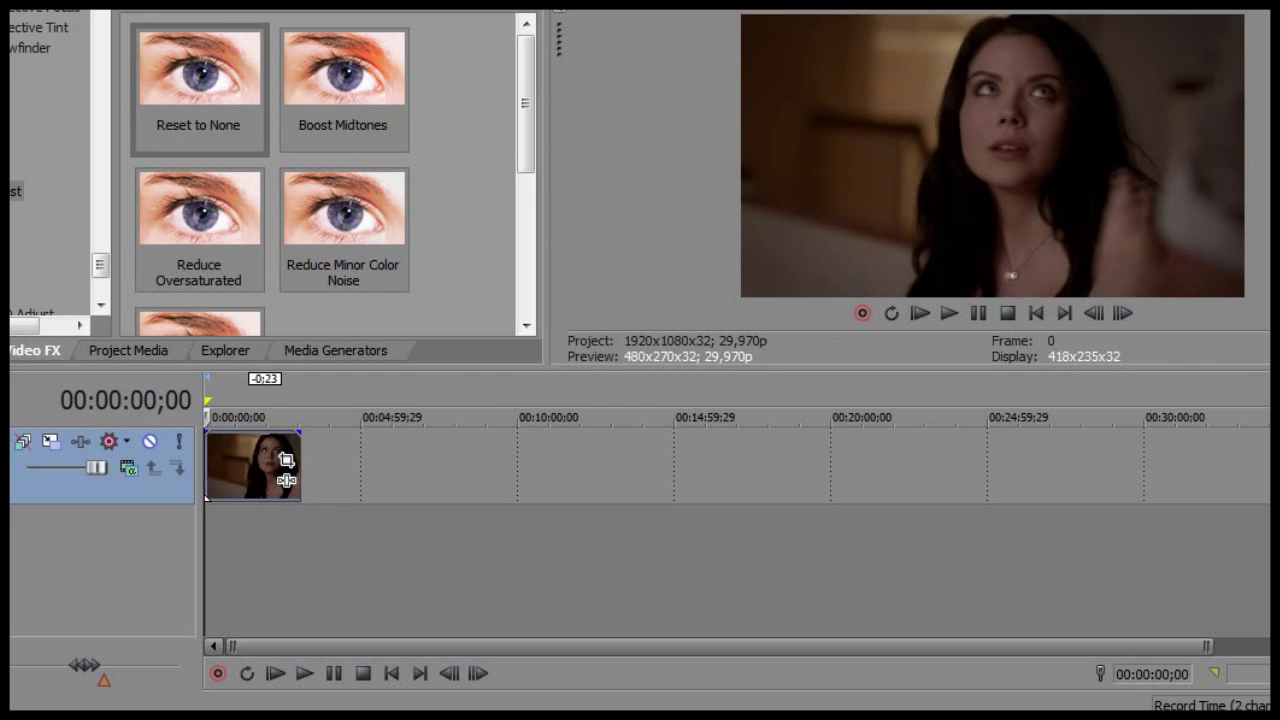
- Add the Color Curves effect to track 1 and bow the red channel curve upward through the midtones
scroll(50, 160, "up", 10)
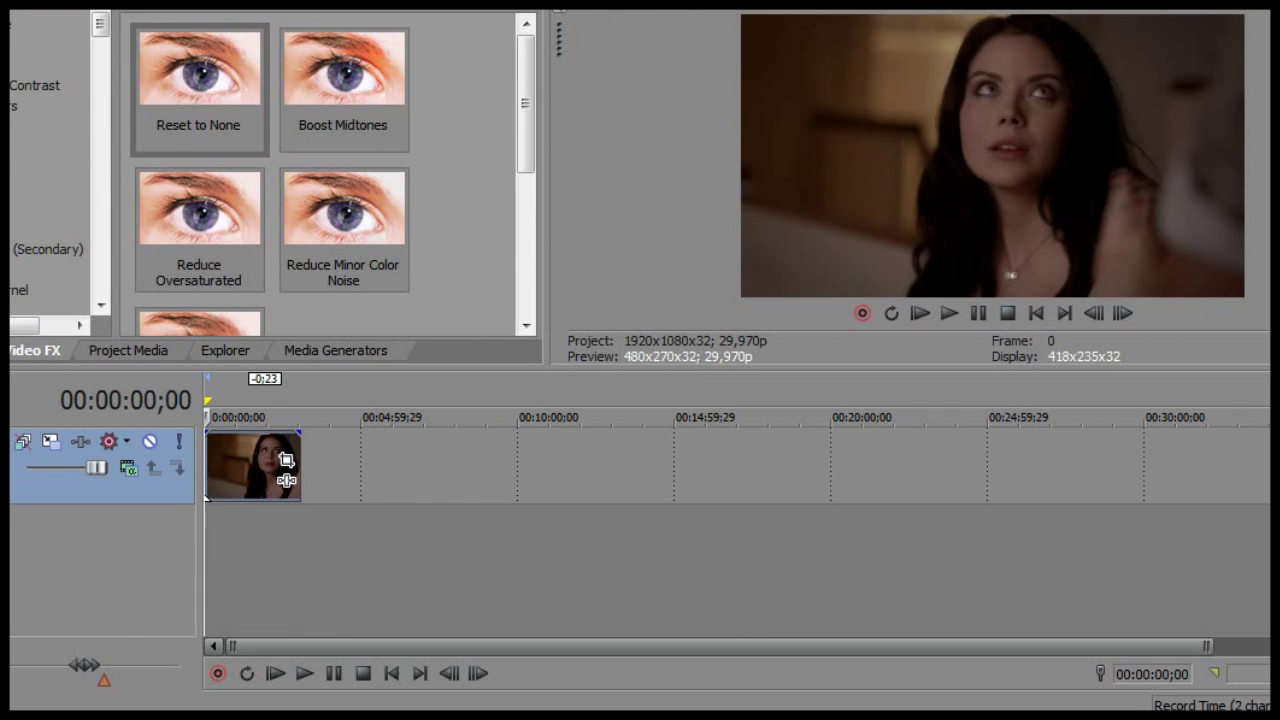
left_click(12, 270)
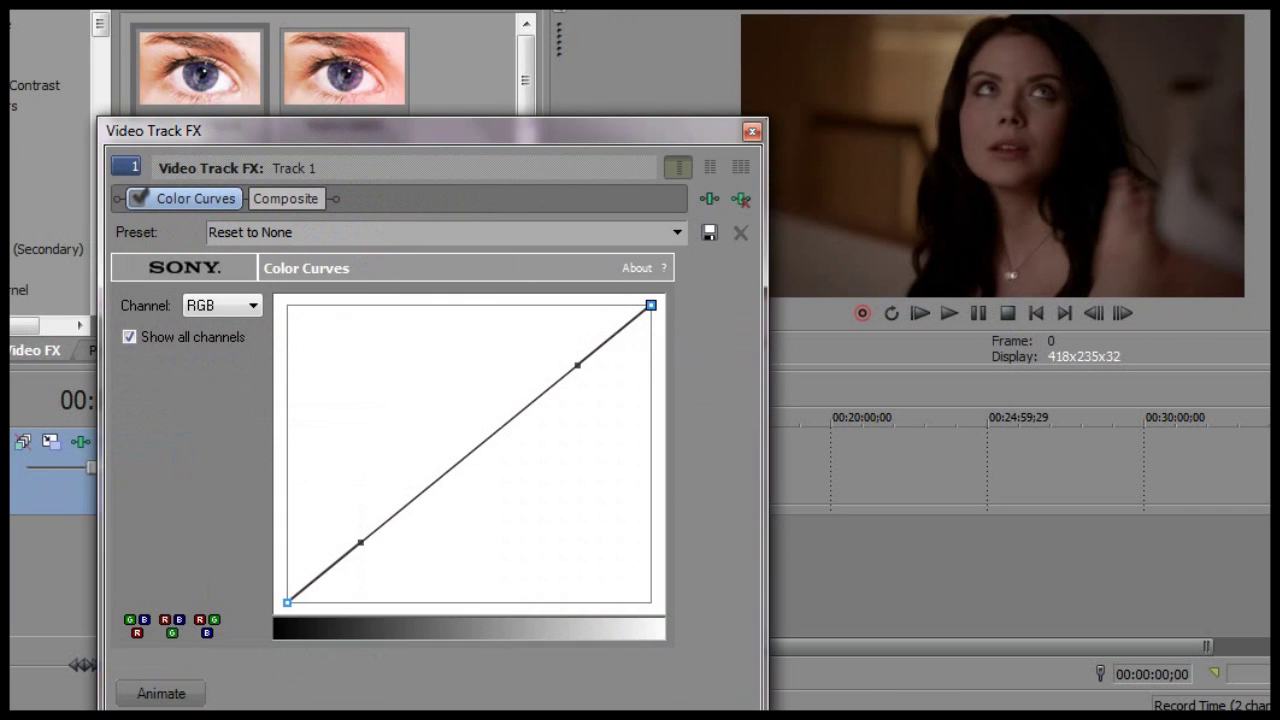
left_click(210, 305)
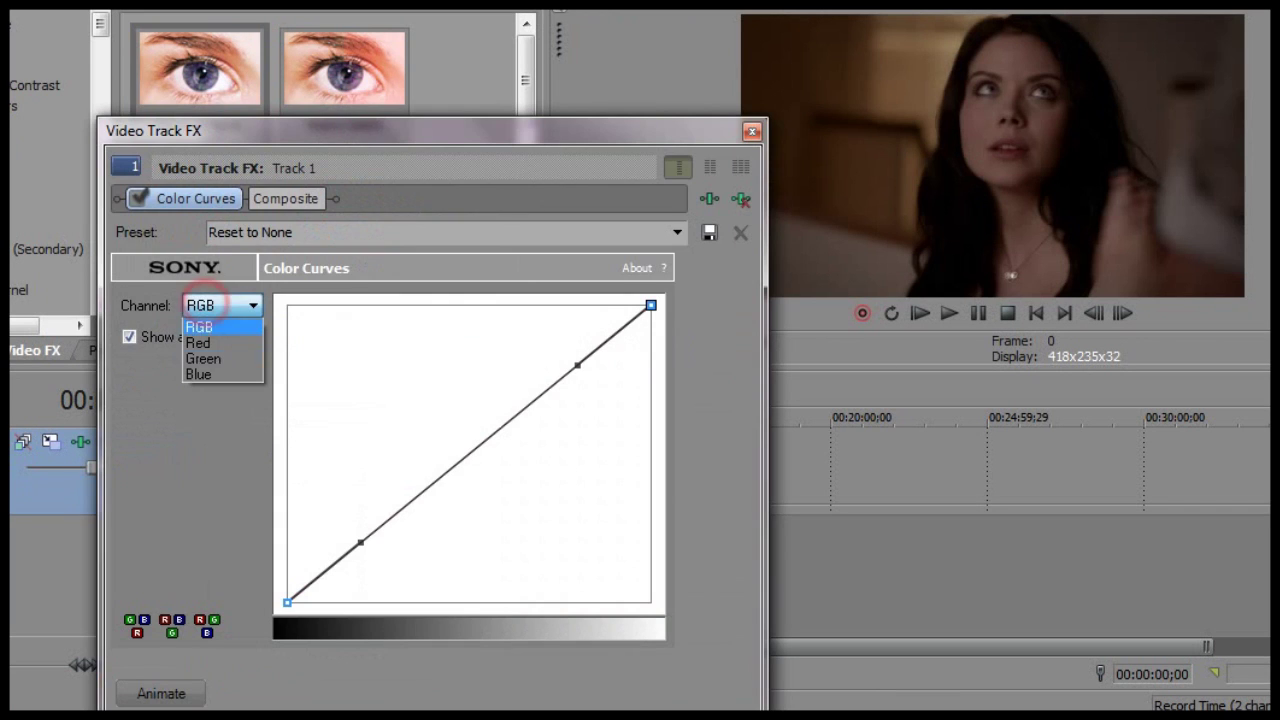
left_click(225, 342)
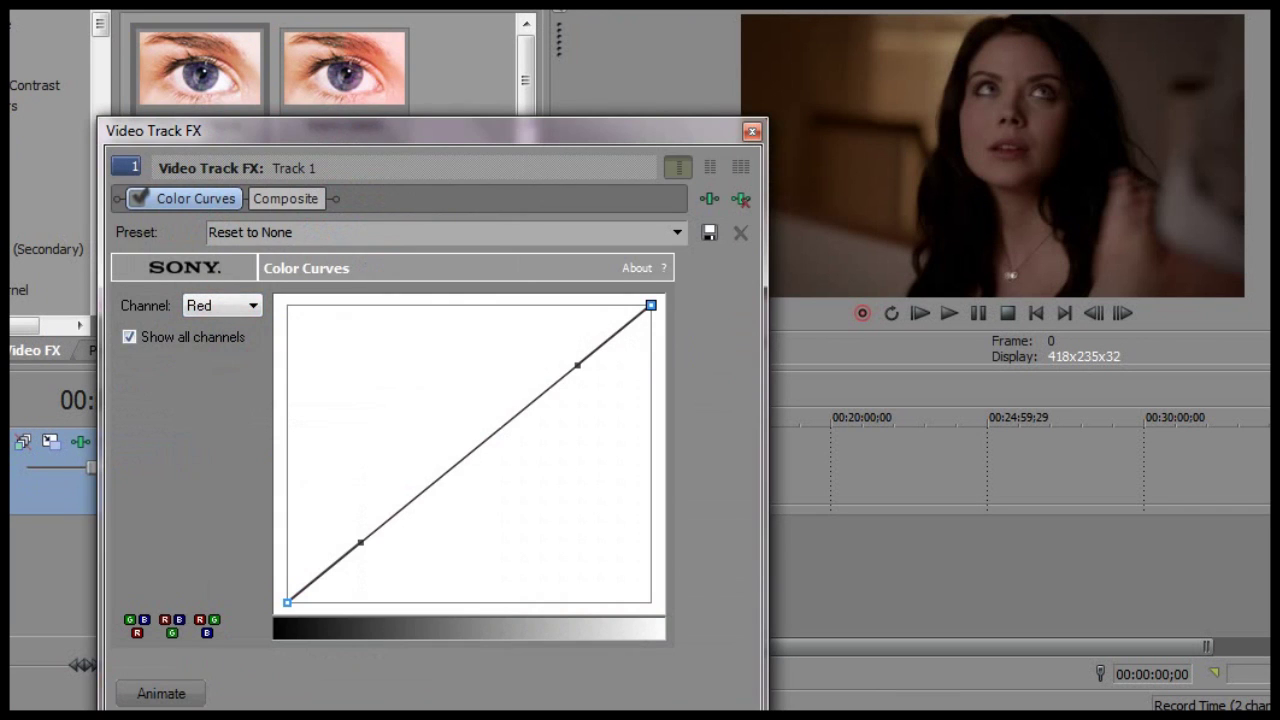
left_click_drag(577, 365, 424, 367)
left_click(361, 552)
- Raise the midtones of the green and blue channel curves in Color Curves and close the effect window
left_click(356, 540)
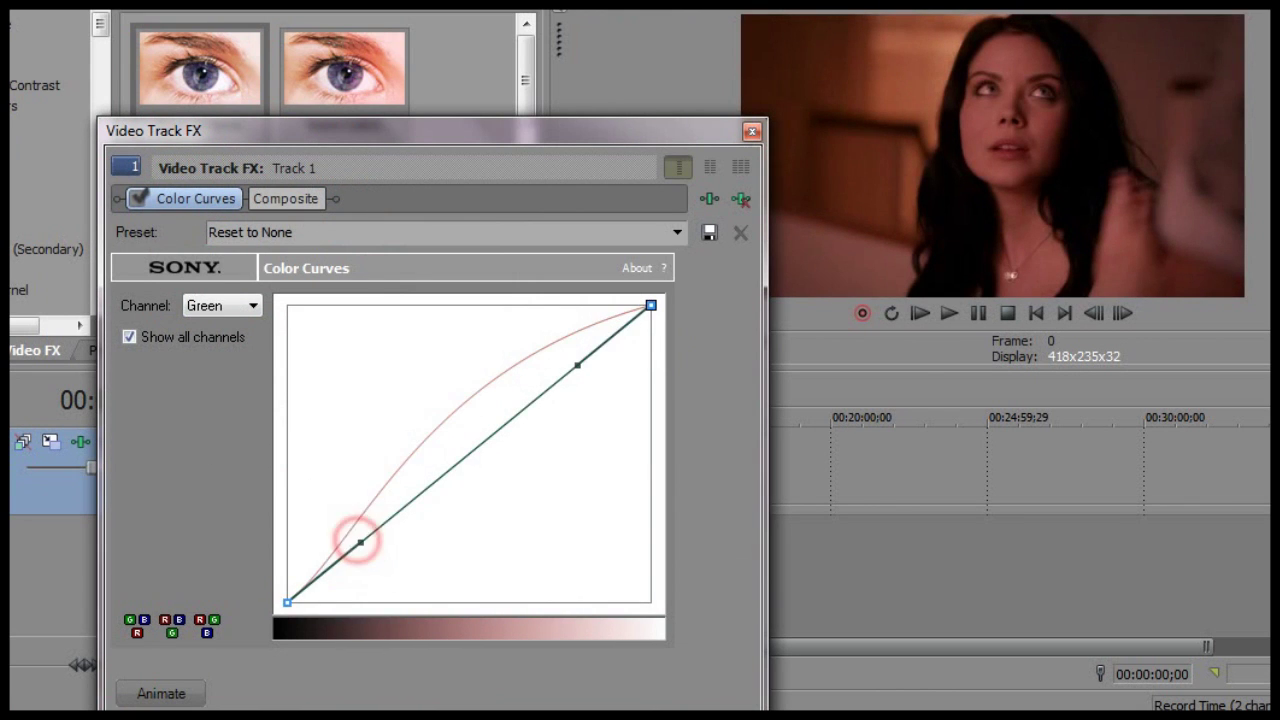
left_click(349, 525)
left_click_drag(389, 540, 399, 548)
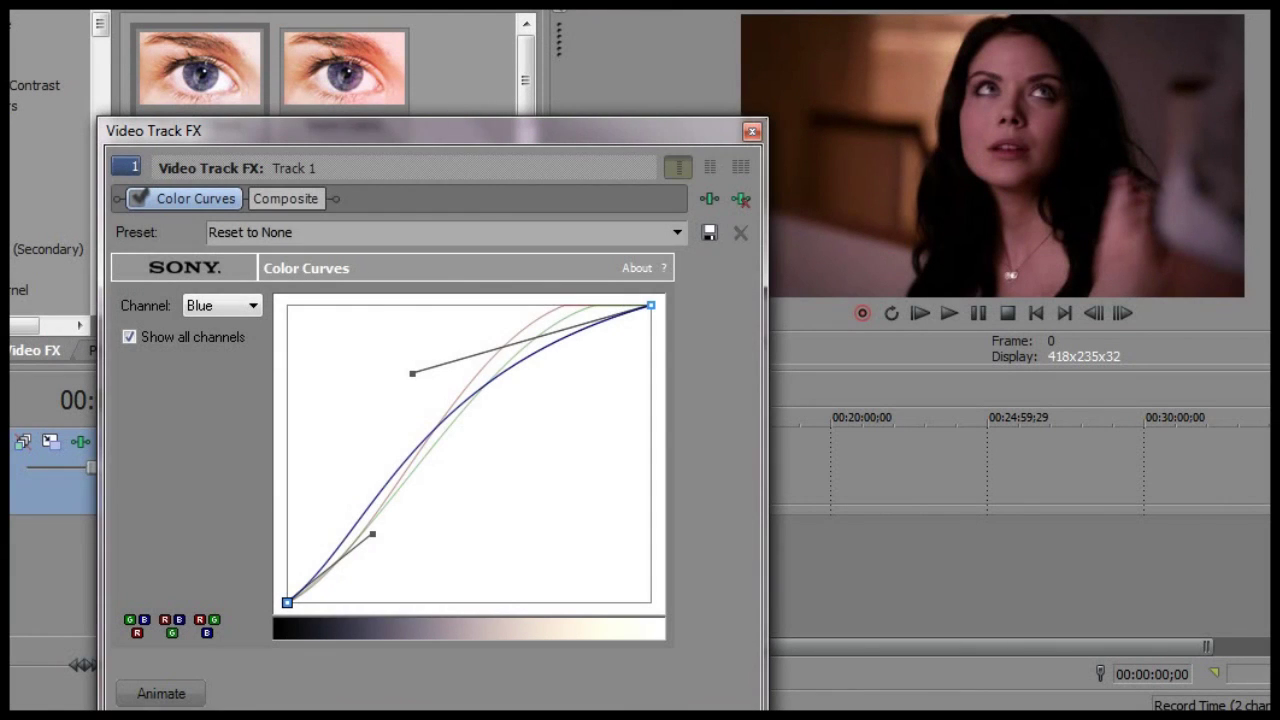
left_click(752, 131)
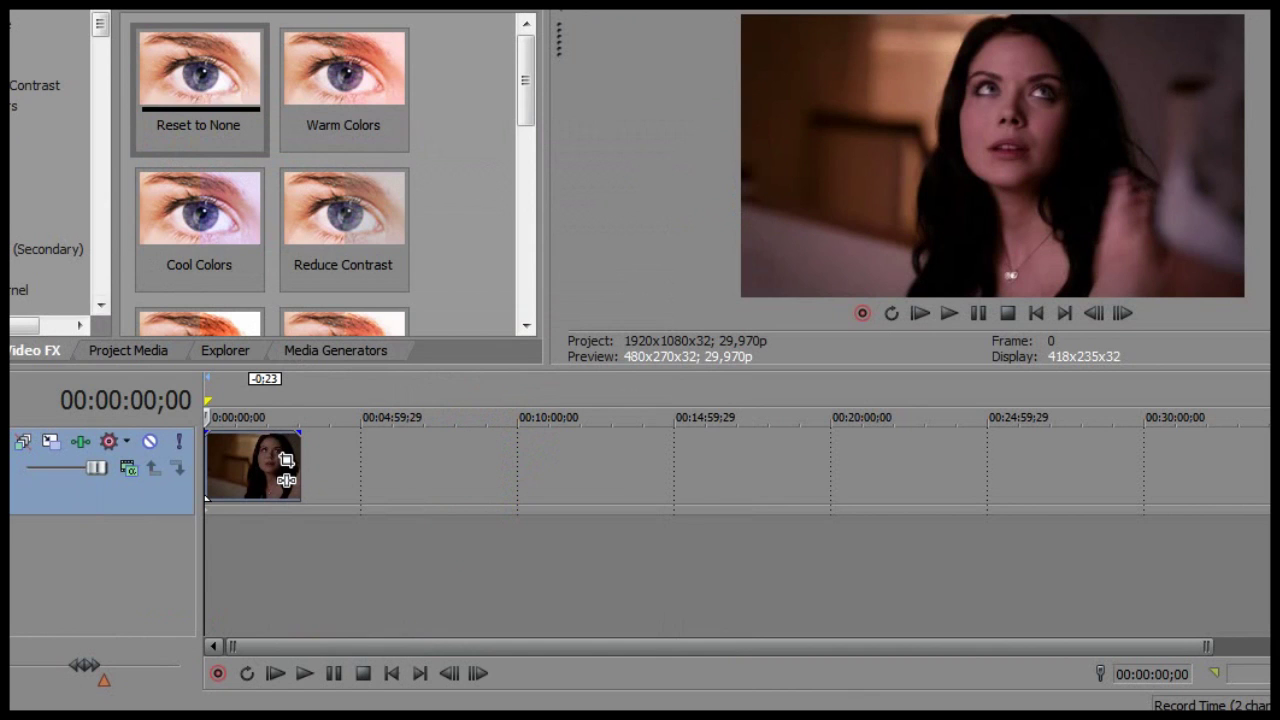
- Stack two more Color Curves effects on track 1, reshaping the channel curves for a stronger red look
left_click(198, 130)
left_click_drag(198, 130, 100, 490)
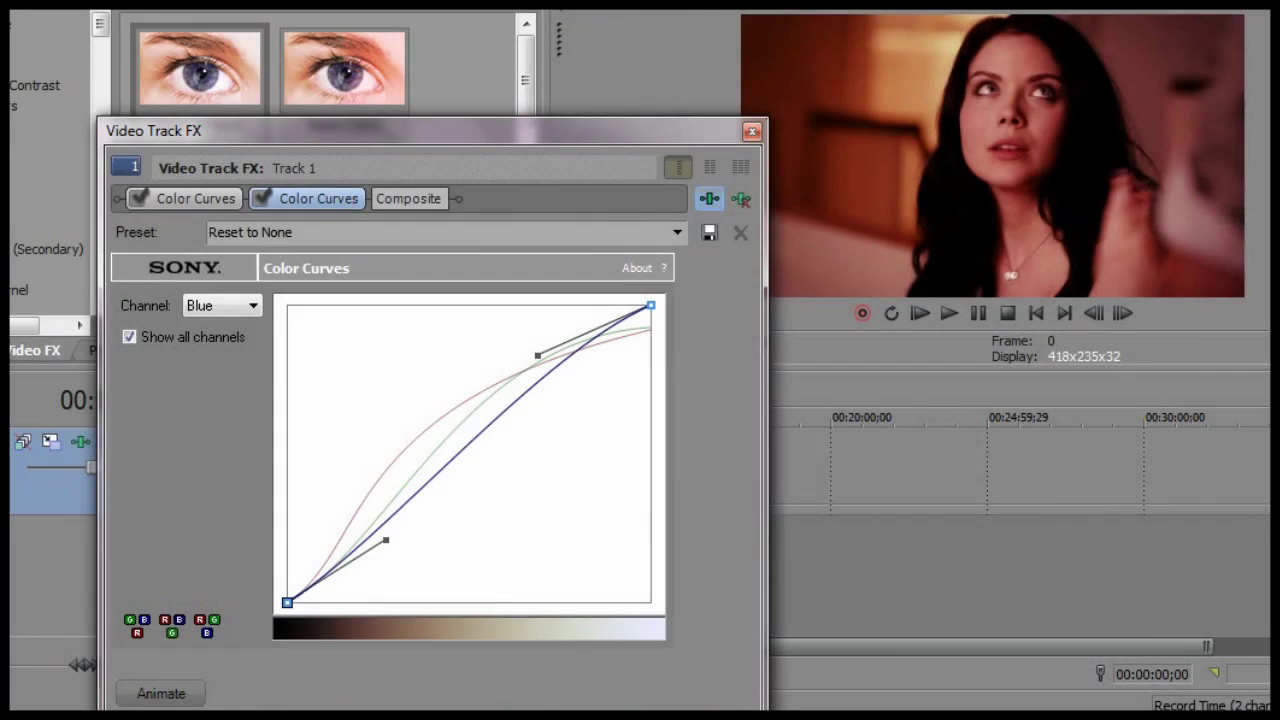
left_click(751, 131)
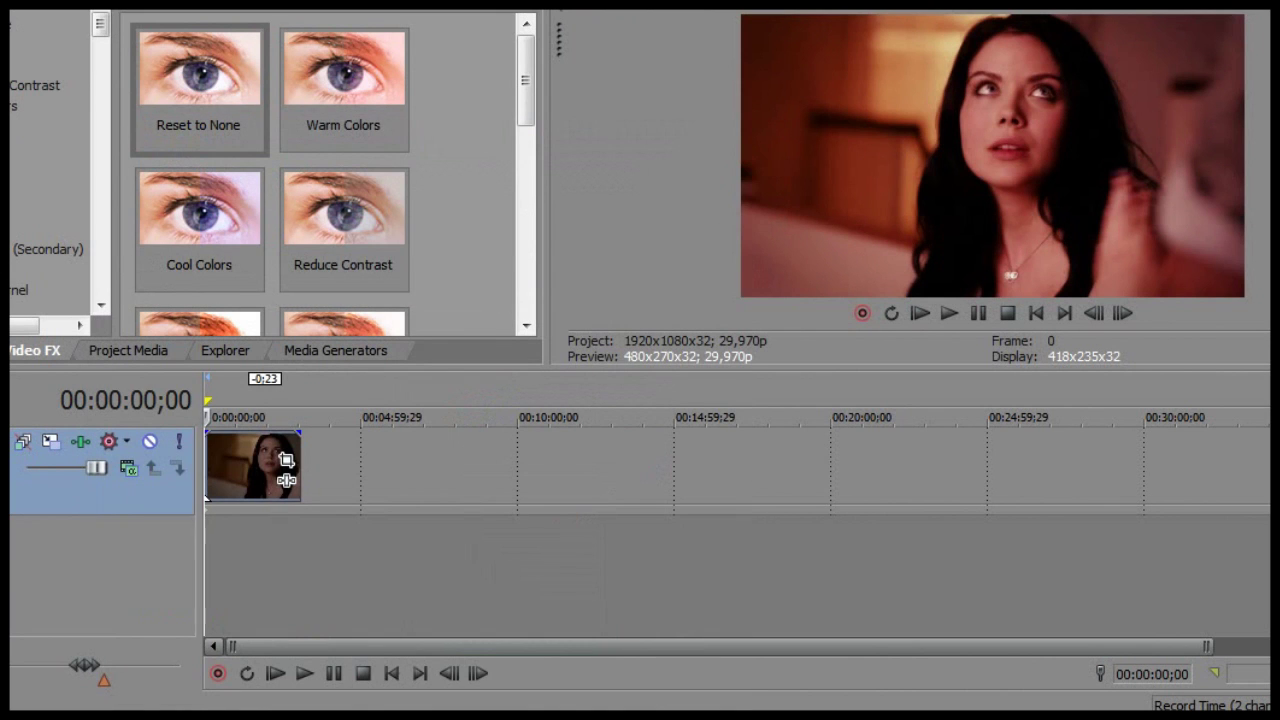
left_click(100, 716)
double_click(175, 53)
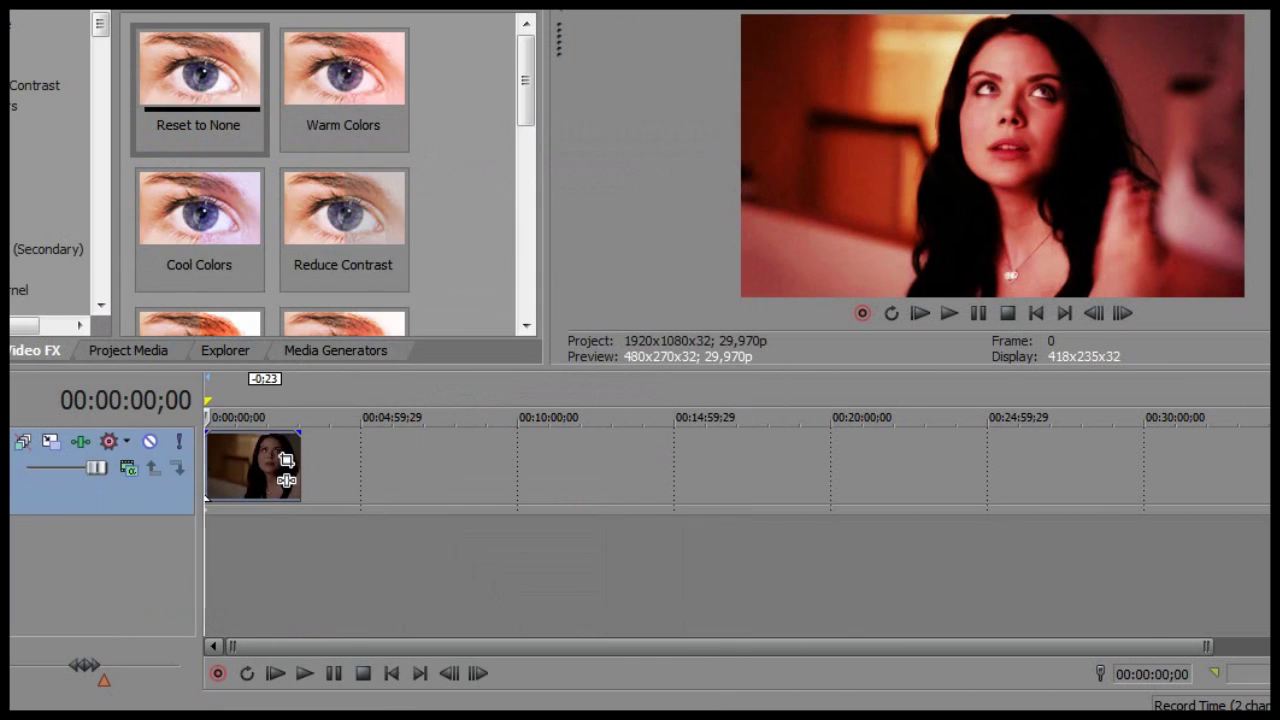
- Add Color Corrector (Secondary) to track 1 with saturation 0,724, gamma 1,051 and gain 1,066, and compare the image with it off and on
left_click(48, 250)
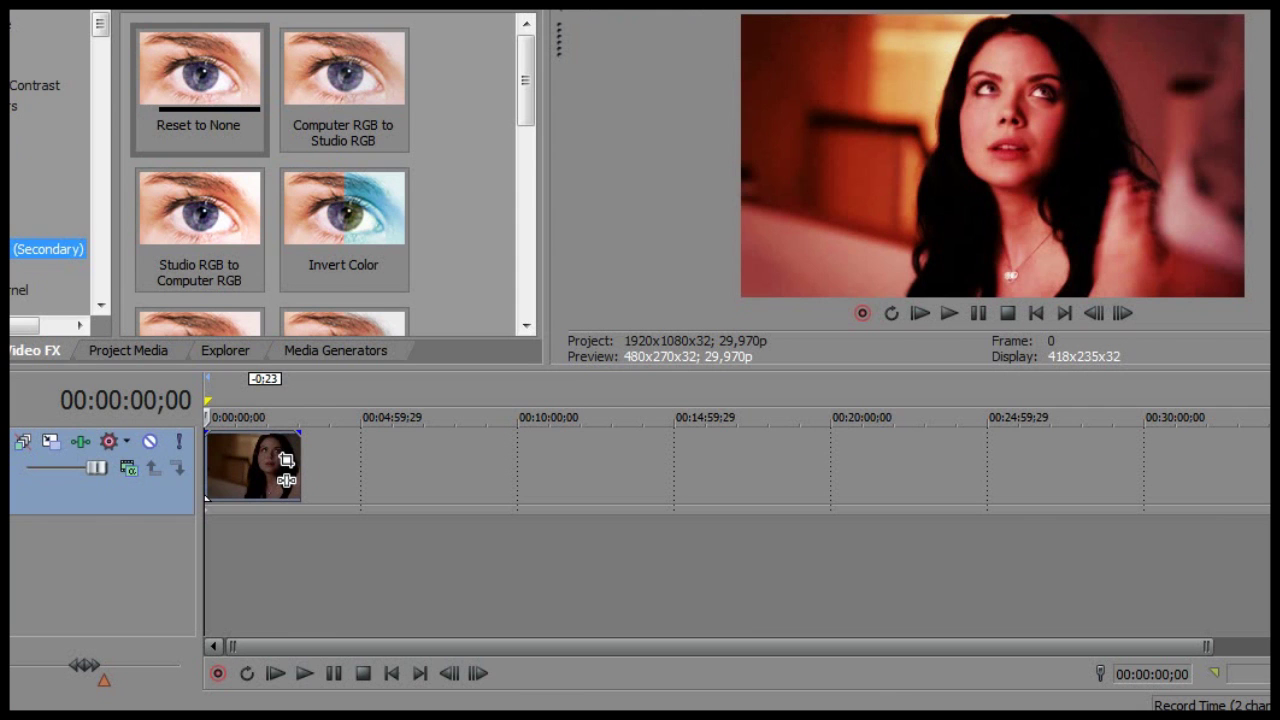
left_click(199, 72)
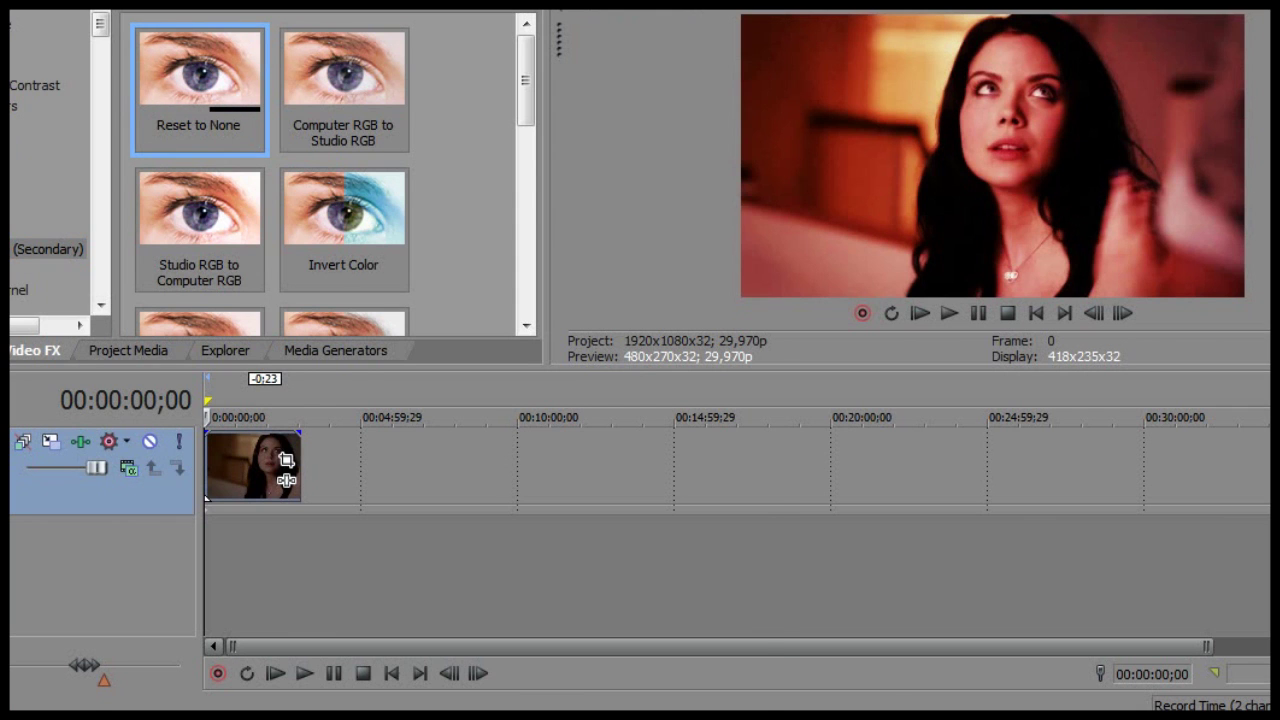
left_click_drag(199, 72, 110, 492)
left_click(638, 340)
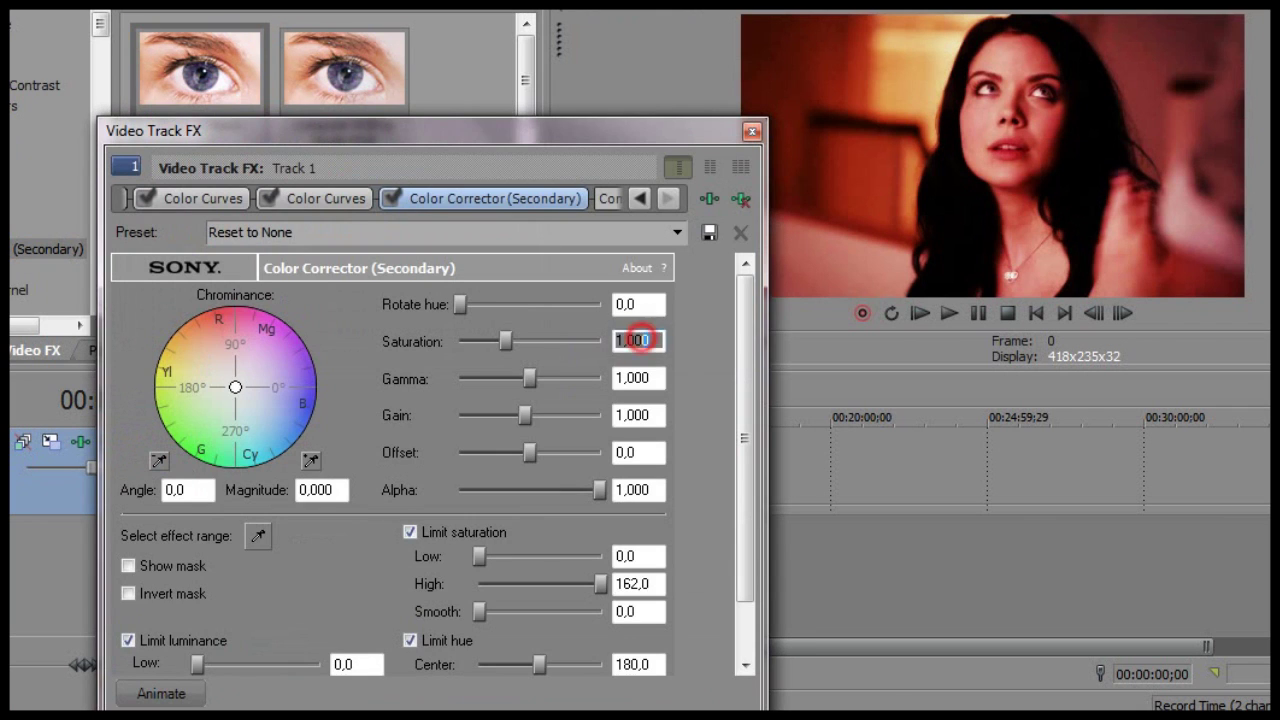
left_click_drag(506, 341, 490, 341)
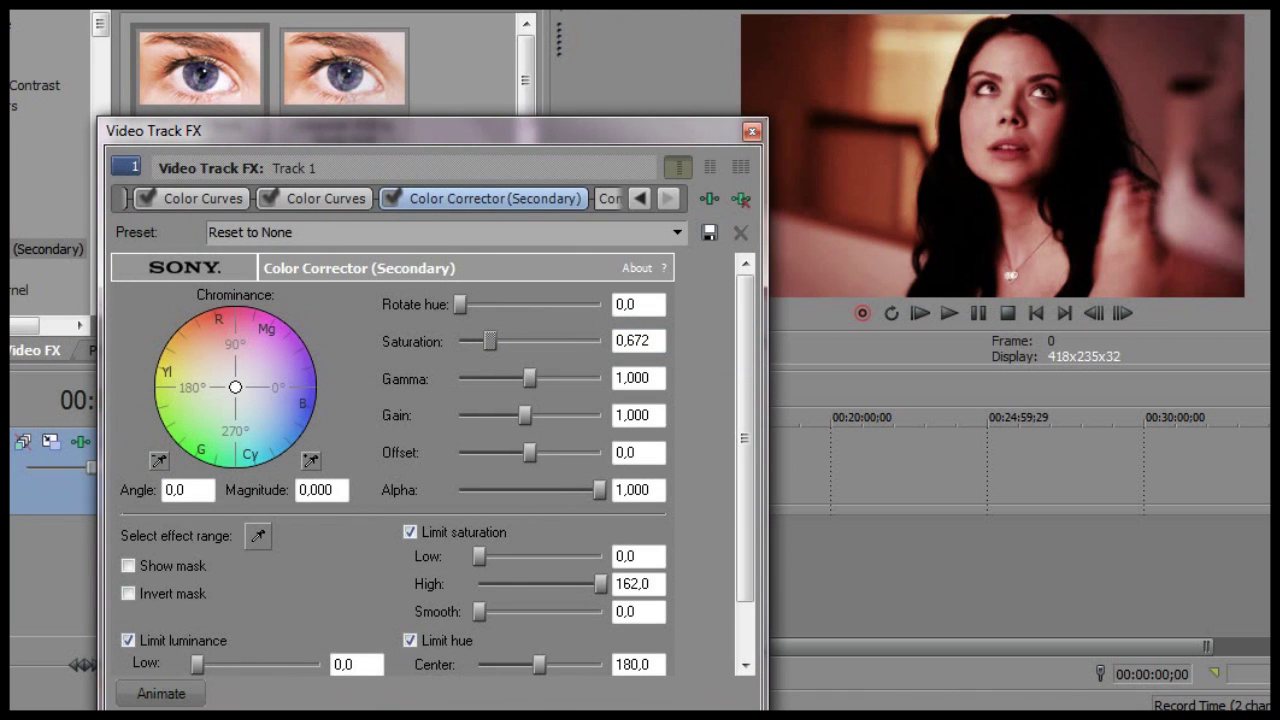
left_click_drag(528, 378, 531, 378)
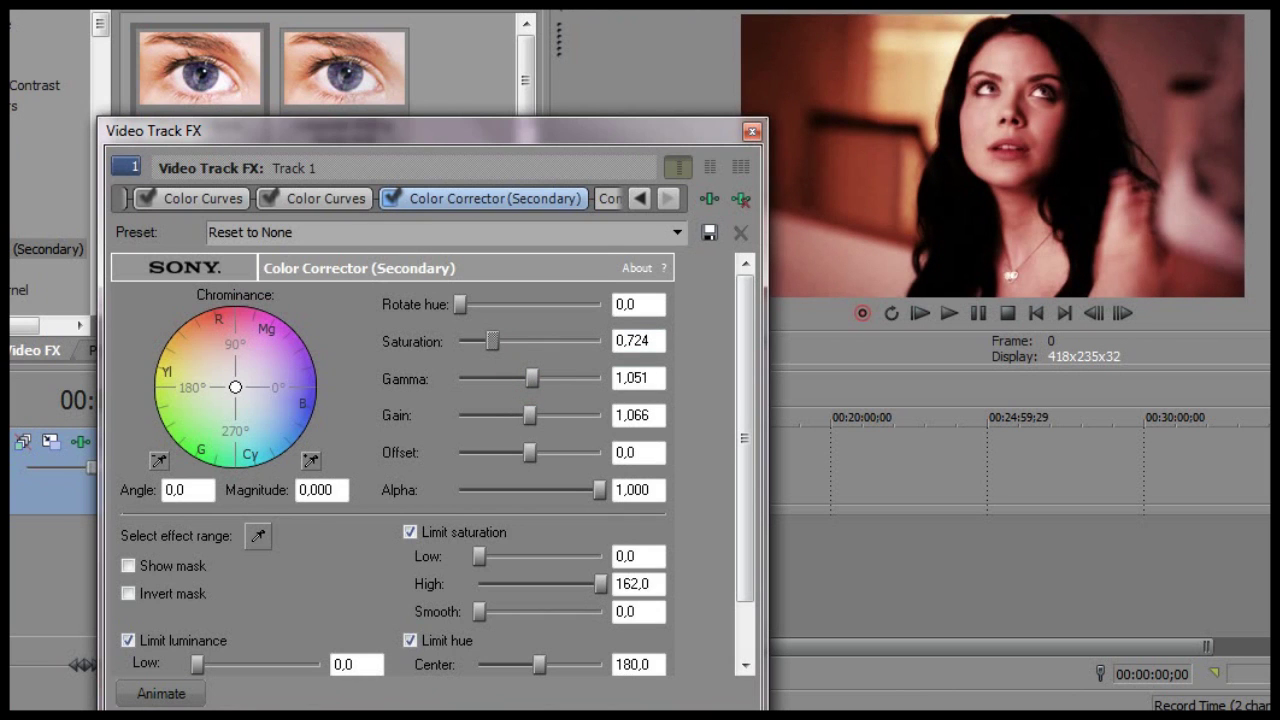
left_click(389, 198)
left_click(389, 198)
- Add the Levels effect to track 1 with input start 0,093, input end 0,946 and gamma 1,137, and compare the image without it
left_click(100, 30)
left_click_drag(102, 28, 102, 54)
left_click(14, 160)
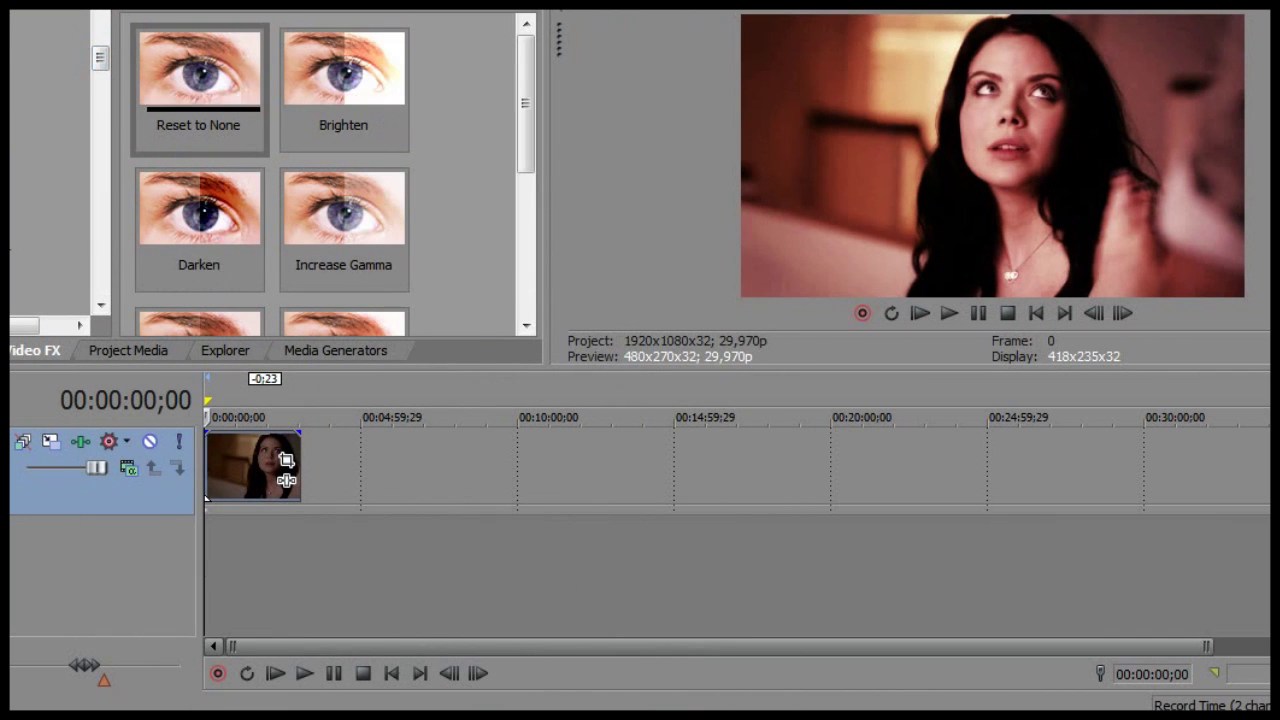
left_click(237, 74)
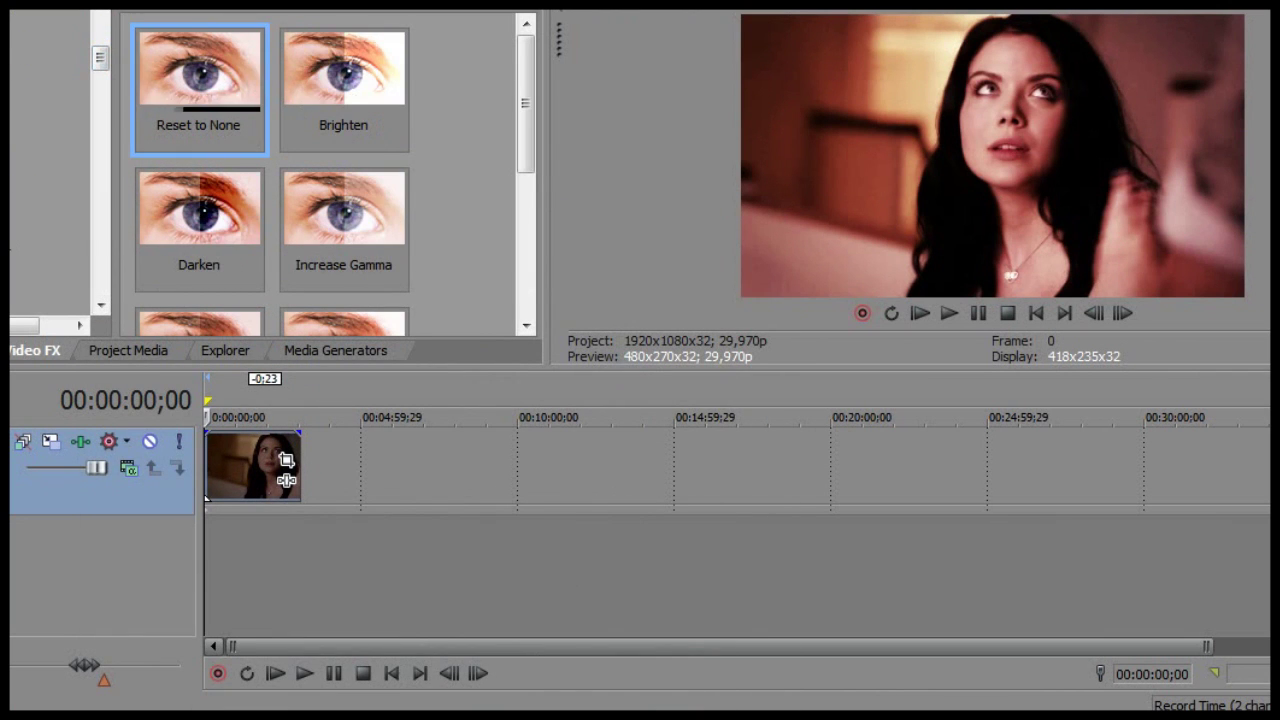
left_click_drag(237, 74, 105, 490)
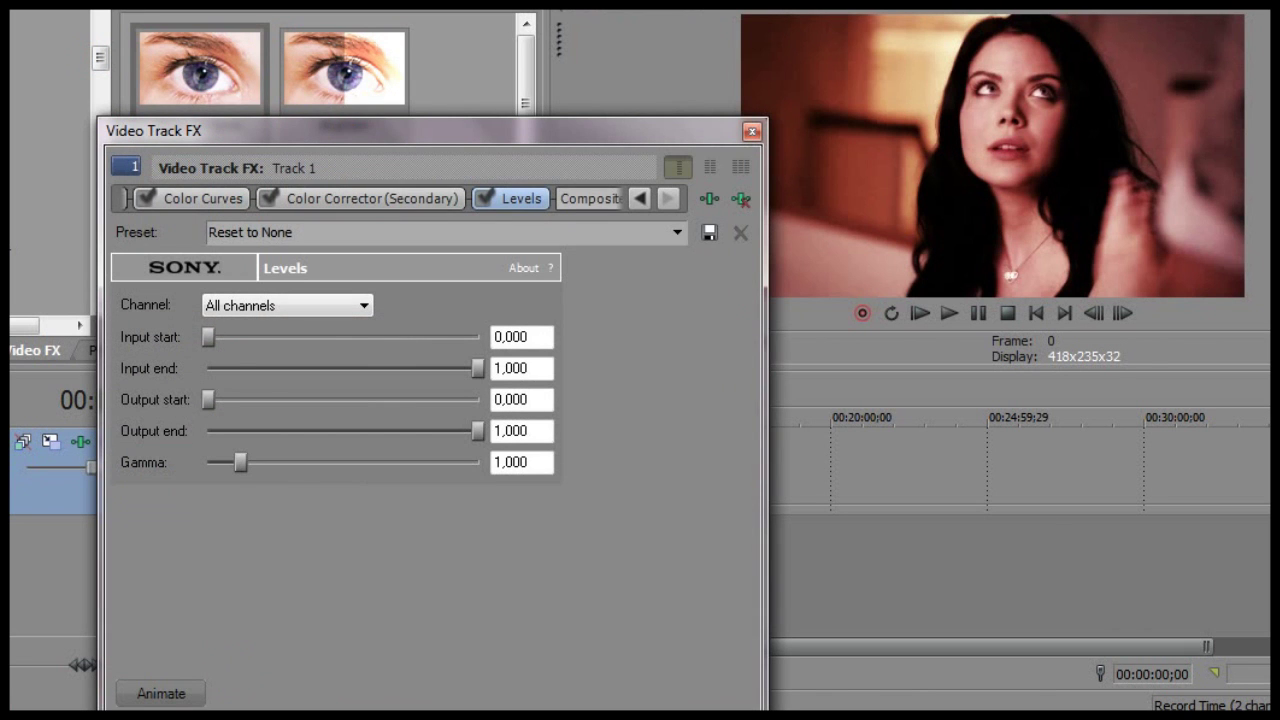
left_click_drag(208, 337, 216, 335)
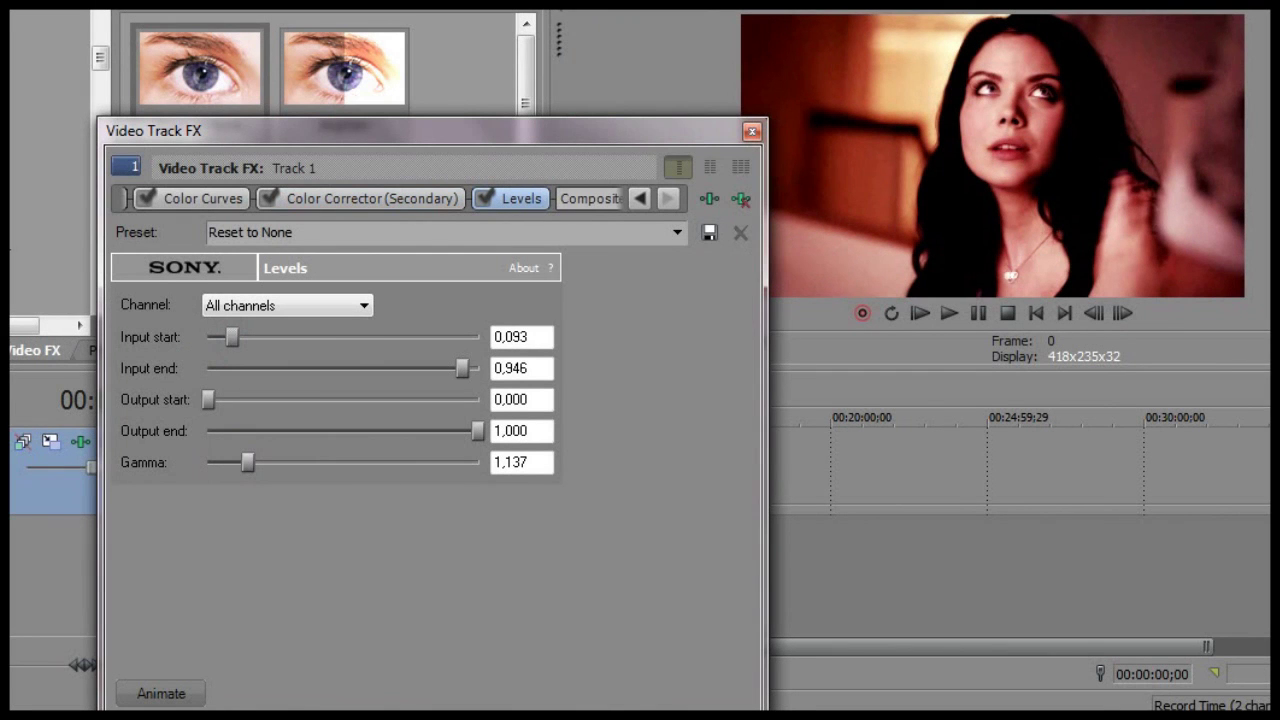
left_click(483, 198)
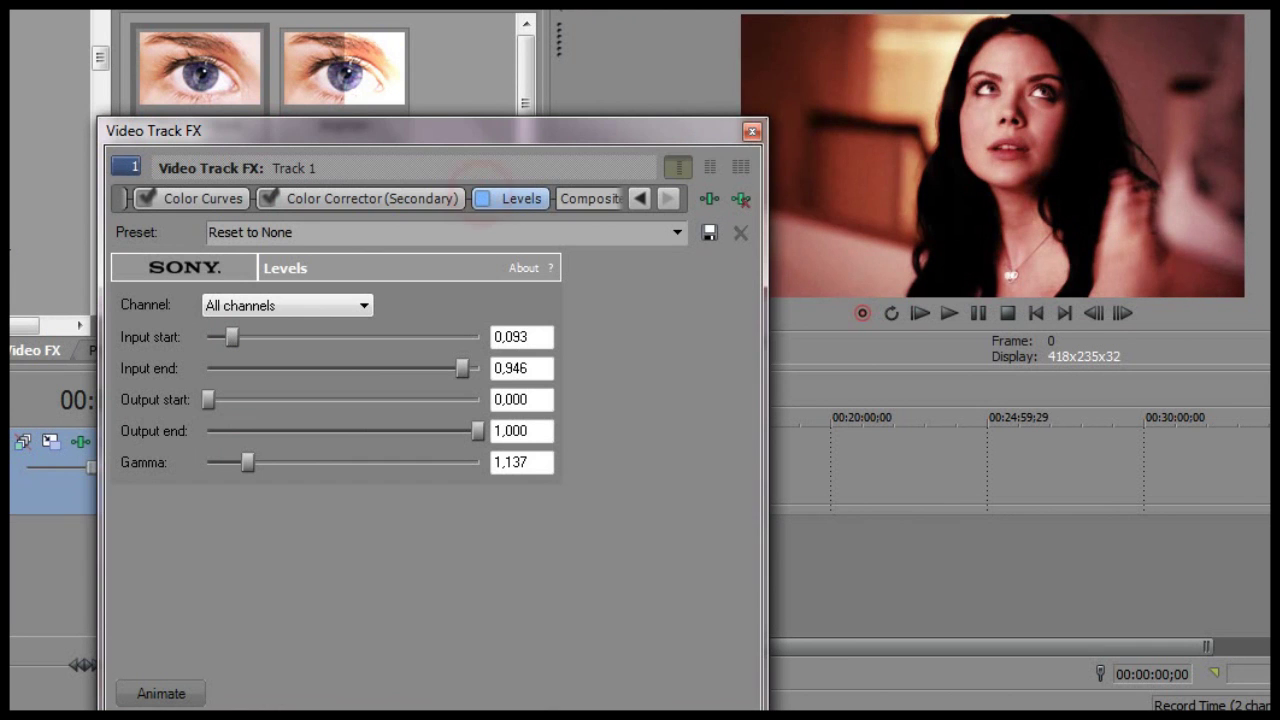
left_click(483, 198)
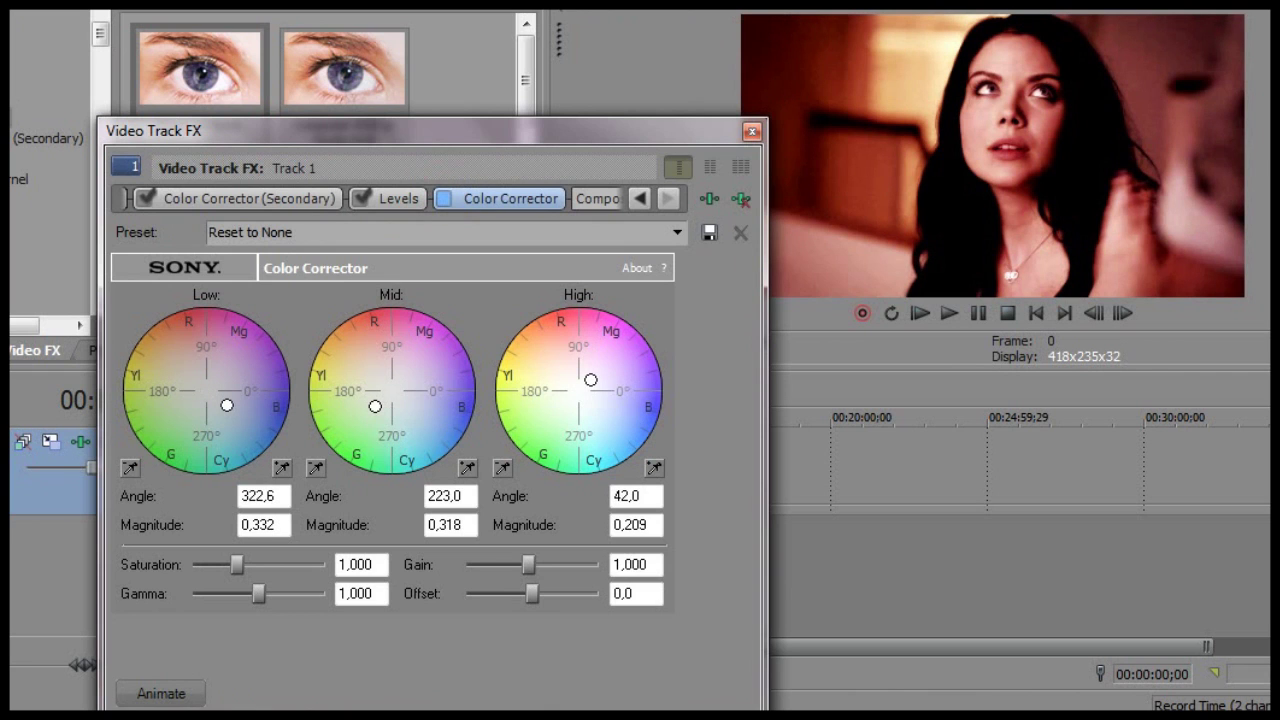
- Enable the Color Corrector effect on track 1 and close the effect window
left_click(443, 198)
left_click(752, 132)
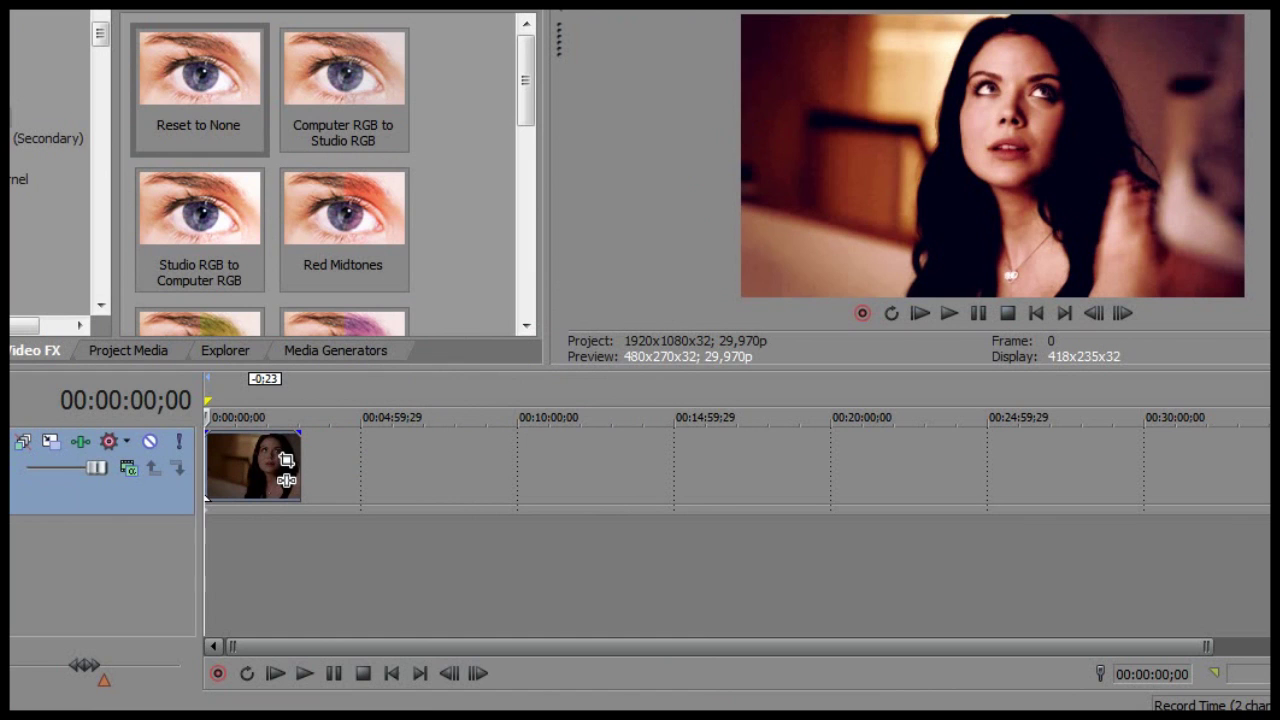
- Add Saturation Adjust to track 1 with amount 1,0000, center 0,5300, spread 0,5840, low -0,1860 and high -0,3420
left_click(103, 33)
mouse_move(107, 32)
left_mouse_down()
mouse_move(107, 46)
mouse_move(100, 26)
left_mouse_up()
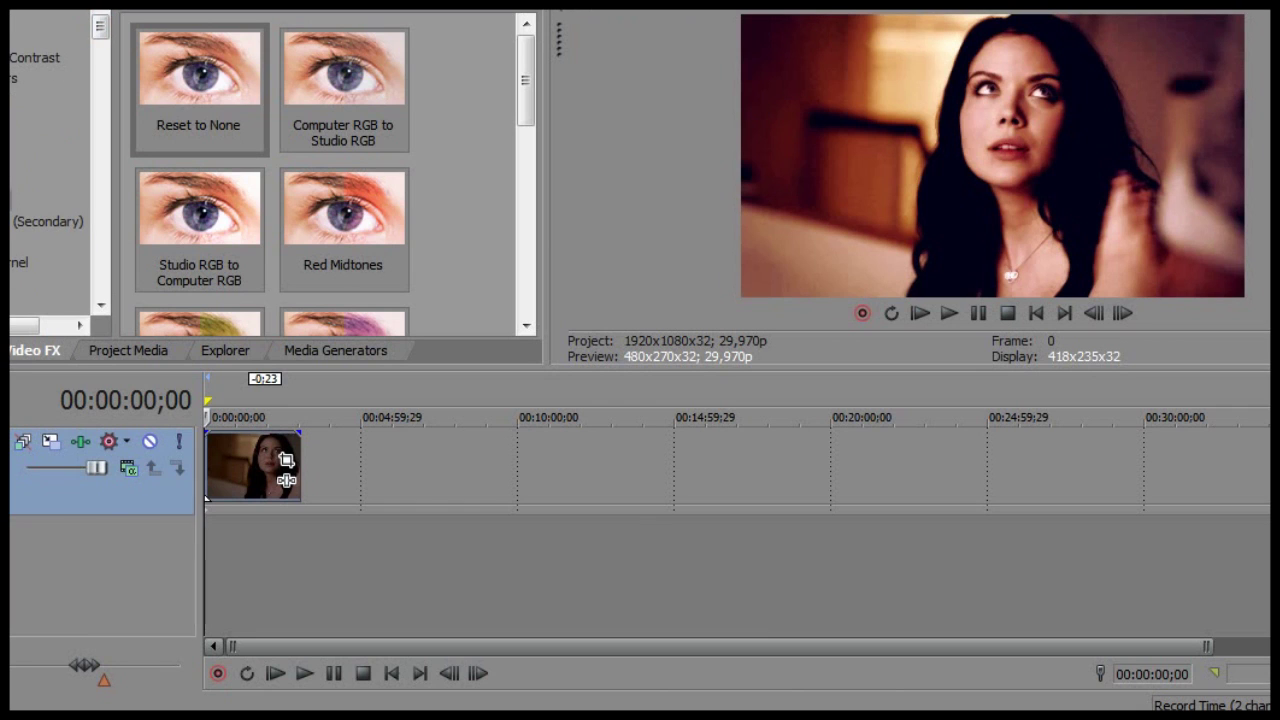
left_click(100, 305)
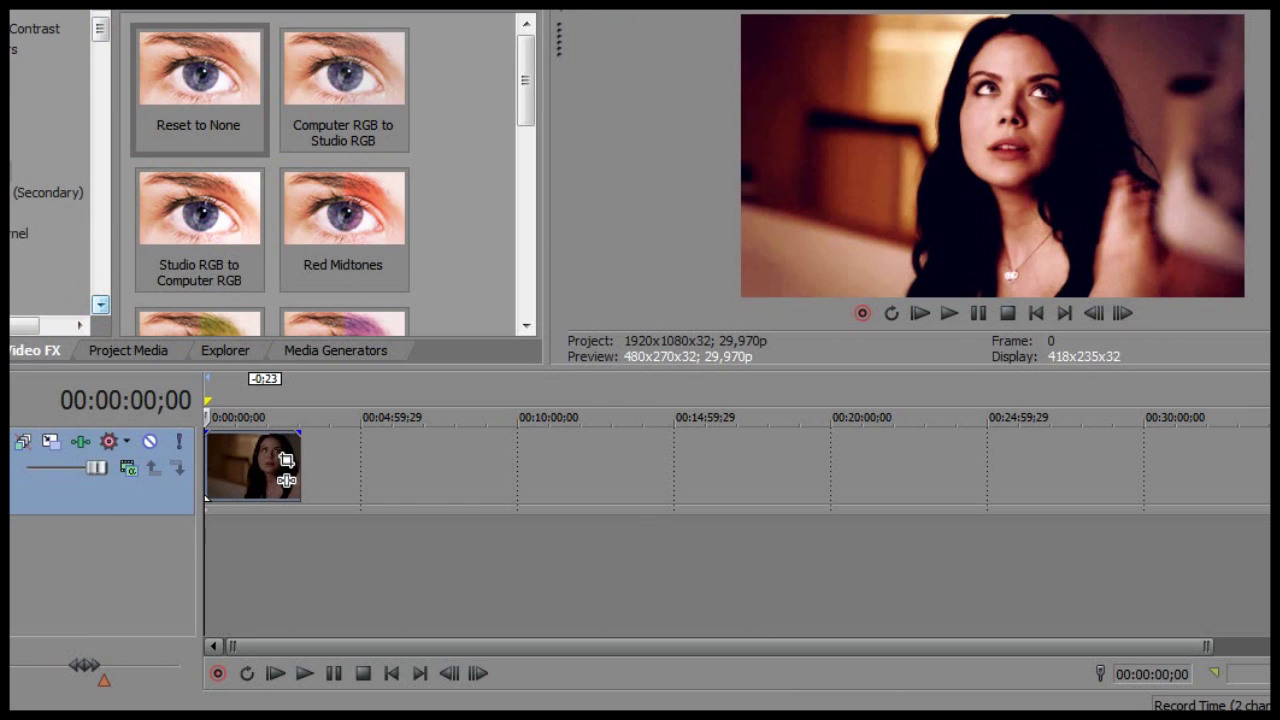
left_click(100, 305)
left_click(100, 305)
left_click(100, 305)
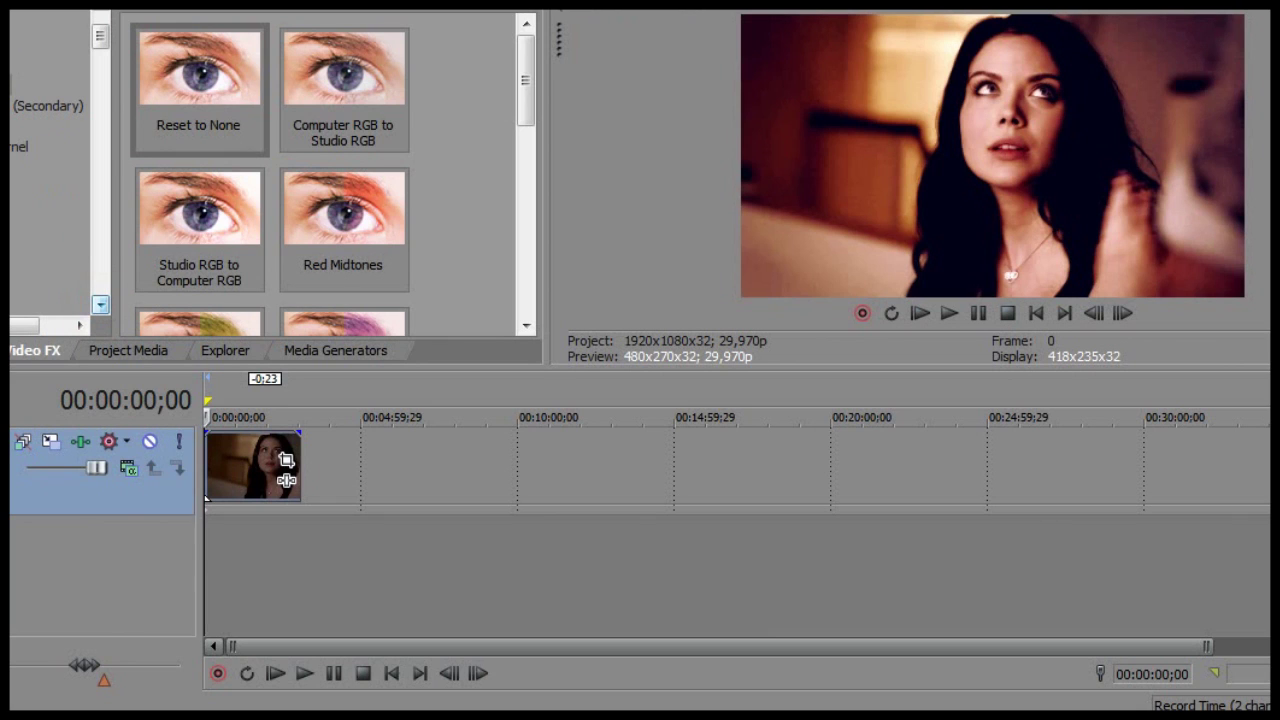
left_click(100, 305)
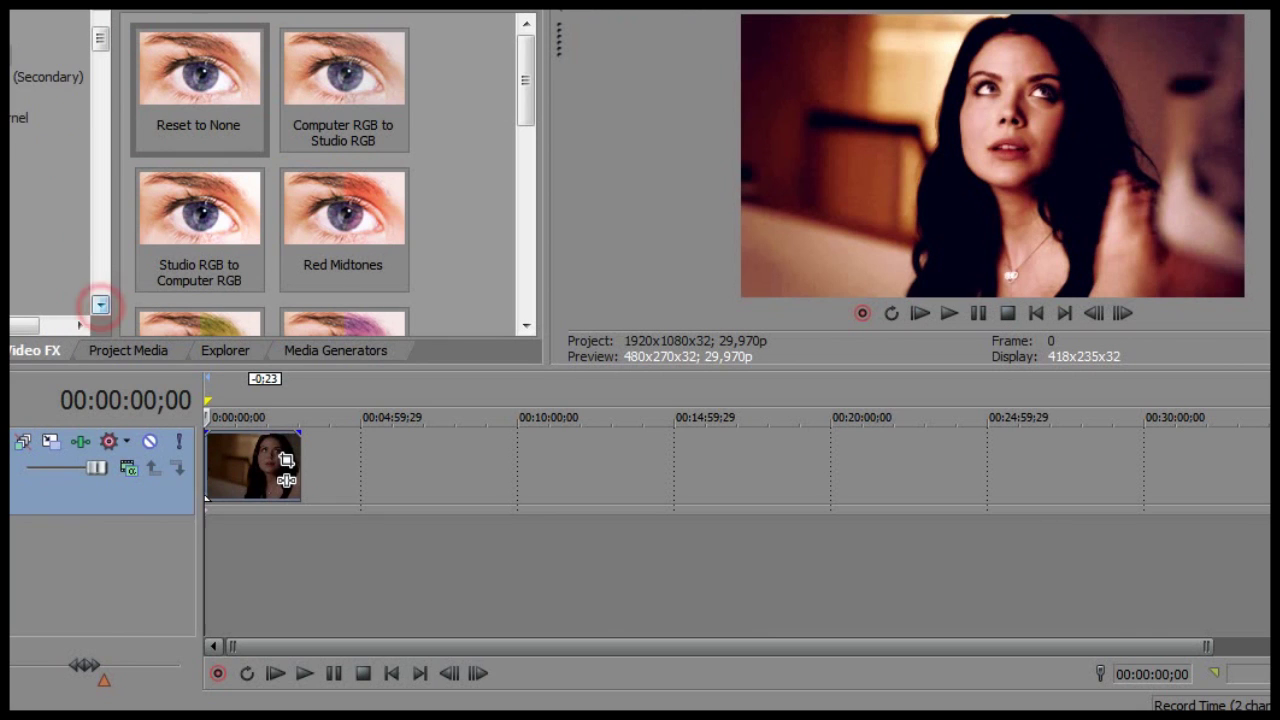
left_click(100, 305)
left_click(100, 305)
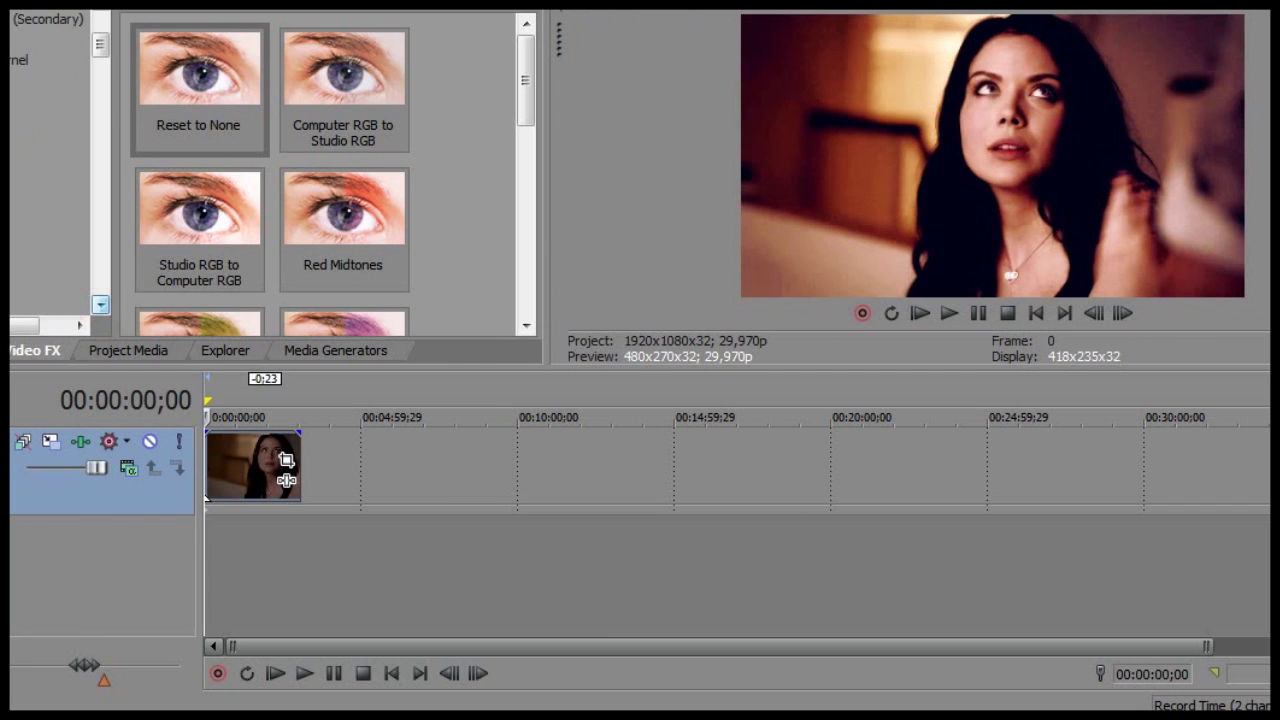
left_click(100, 305)
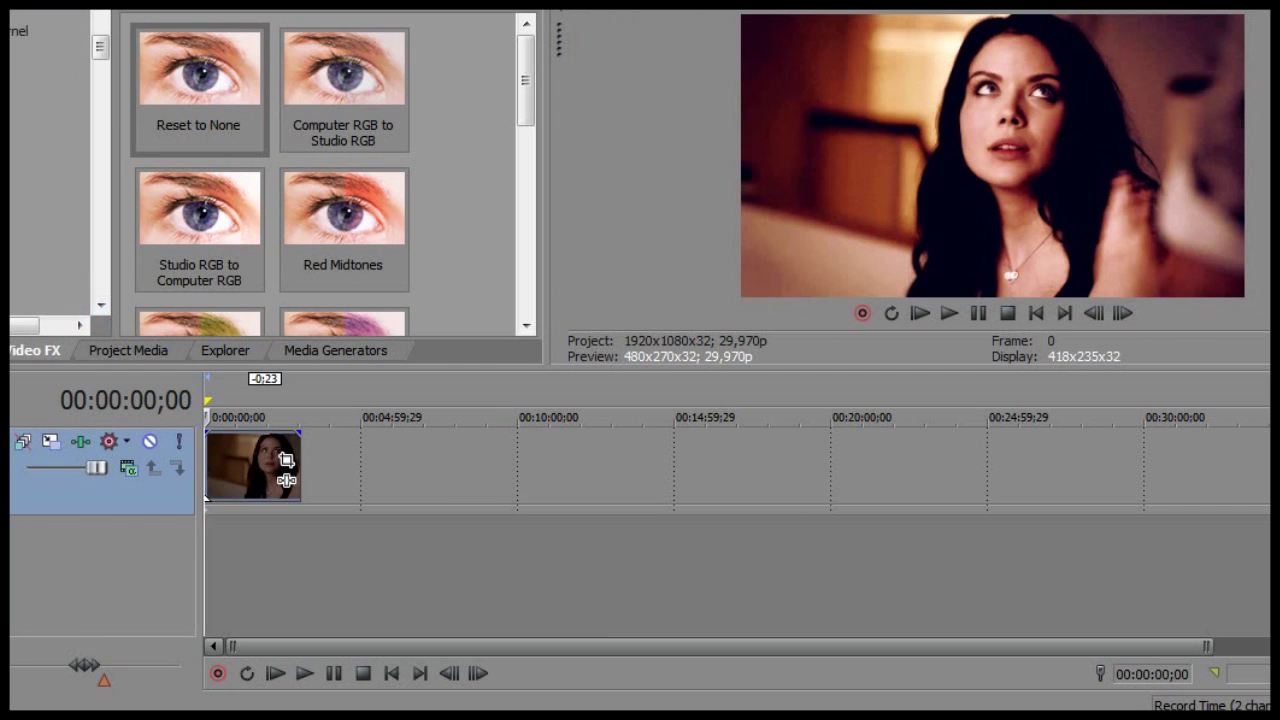
left_click(100, 305)
left_click(100, 305)
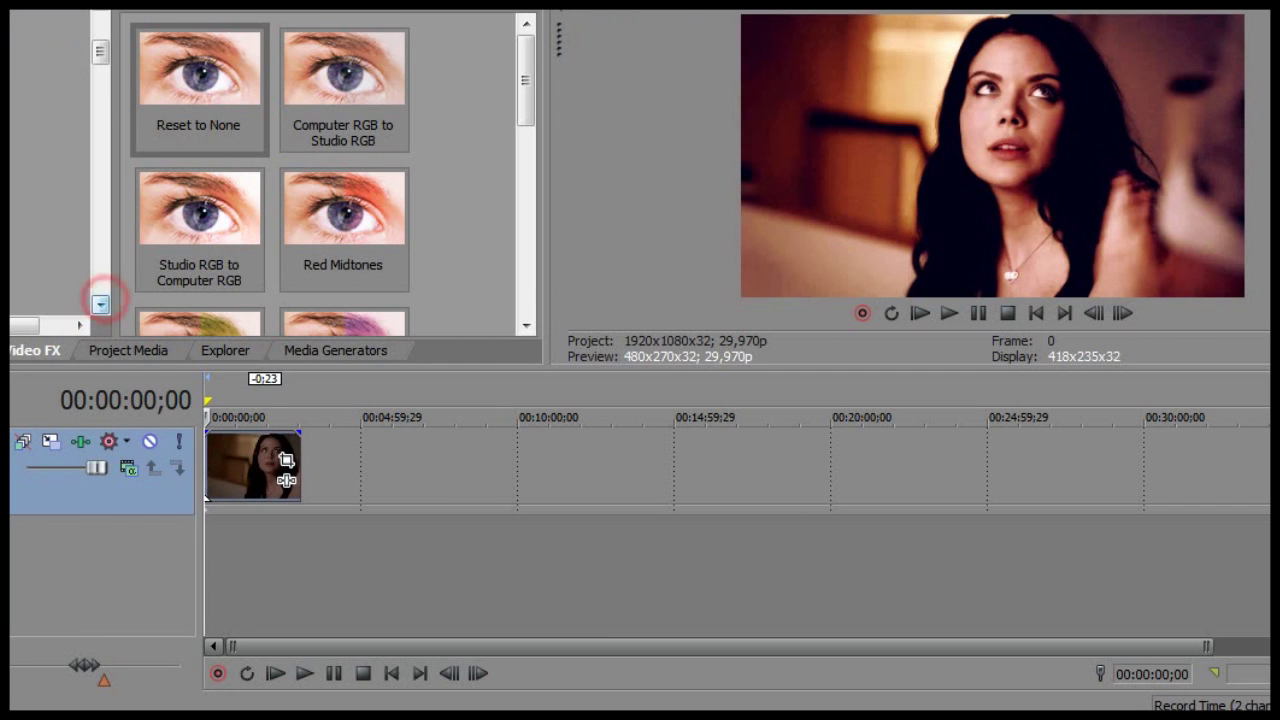
left_click(100, 305)
left_click(100, 305)
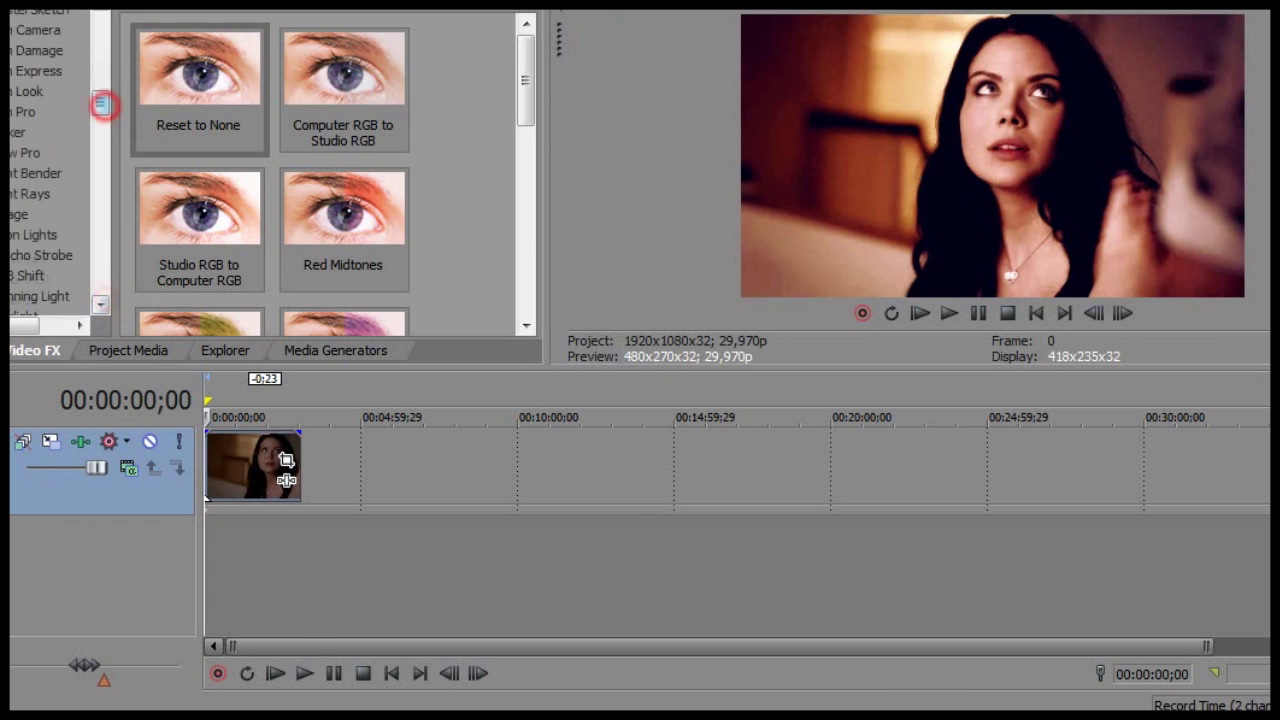
left_click_drag(103, 106, 100, 263)
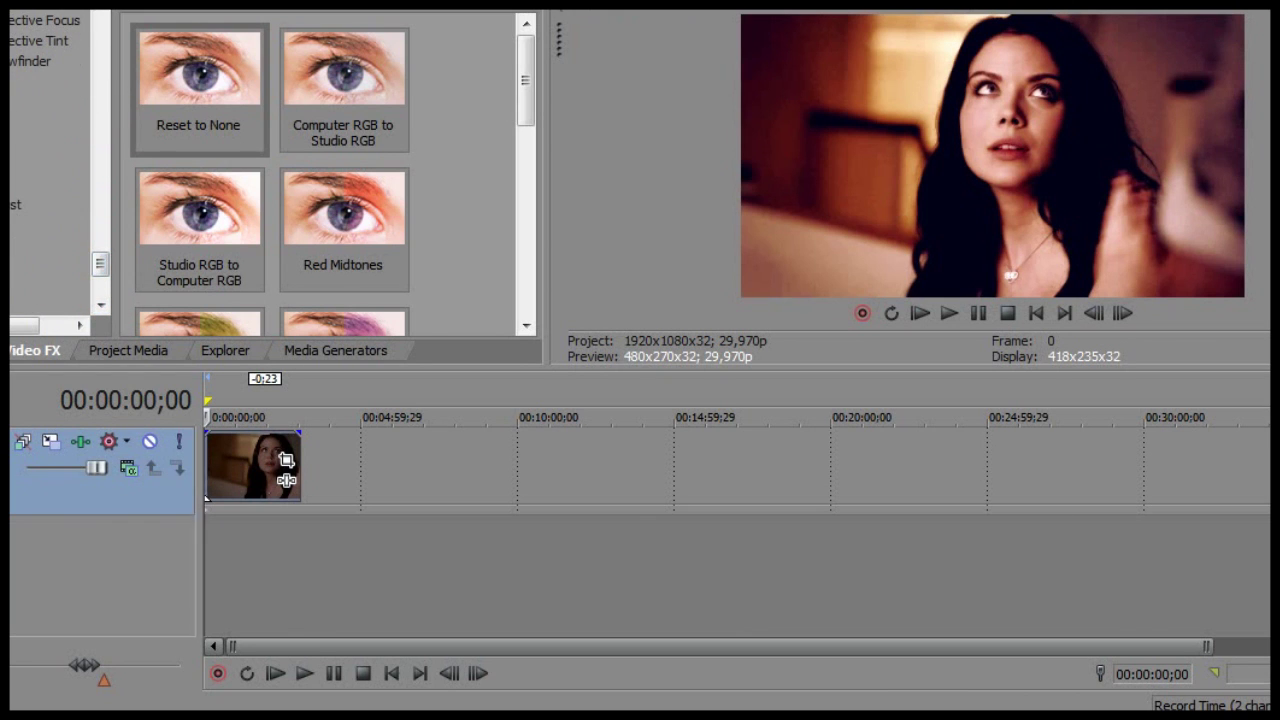
left_click(15, 205)
left_click(200, 90)
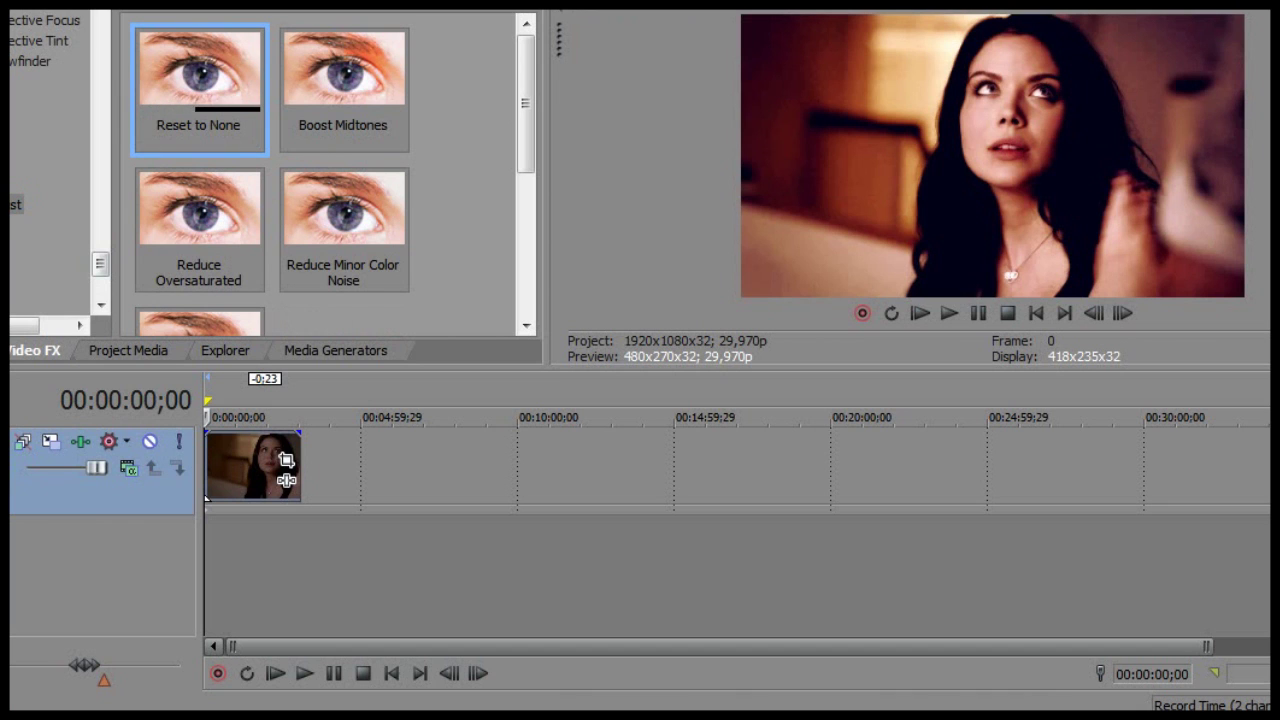
left_click_drag(200, 90, 100, 490)
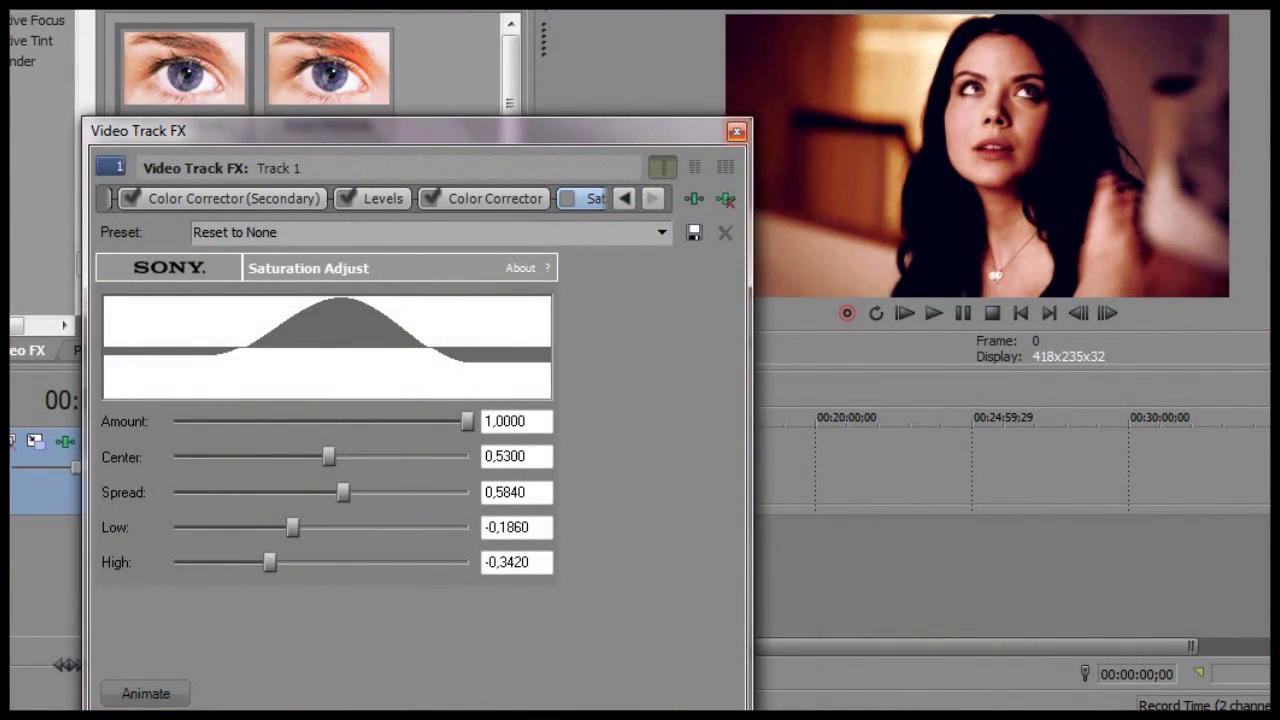
left_click(736, 131)
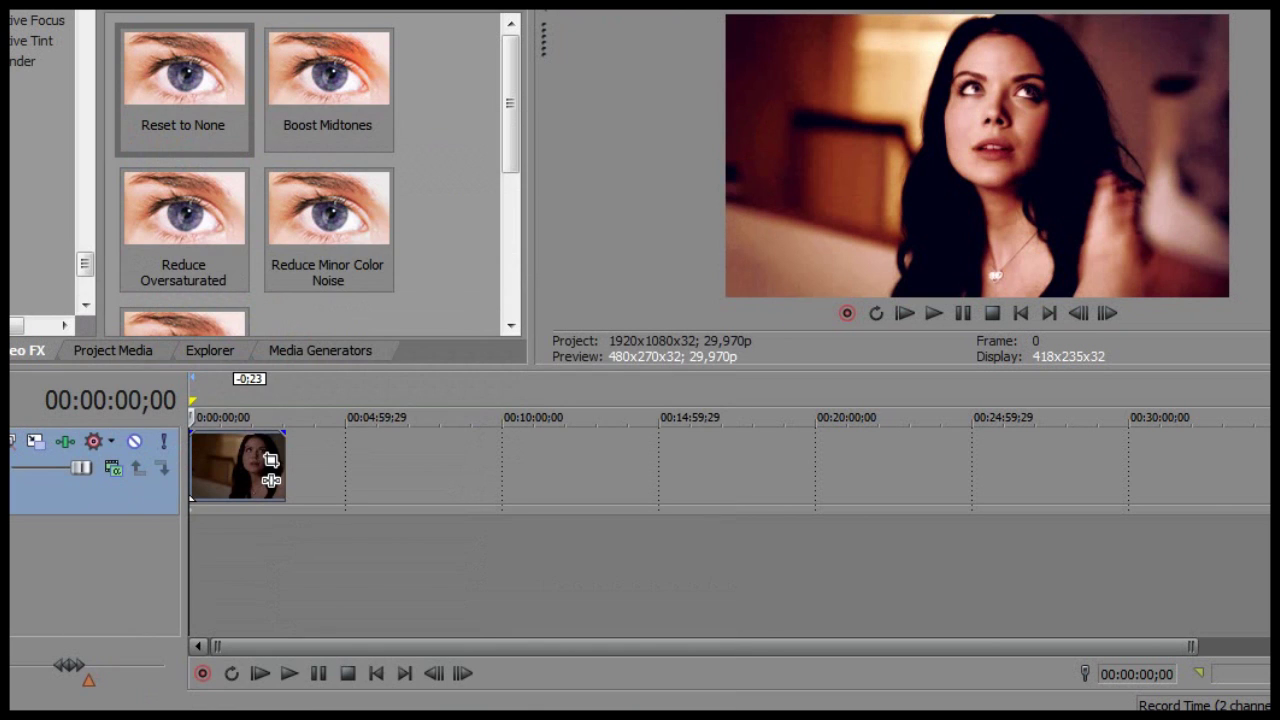
- Add the Convolution Kernel effect with the Sharpen preset to track 1 and close the effect window
left_click(79, 269)
left_click_drag(84, 263, 84, 36)
left_click(12, 151)
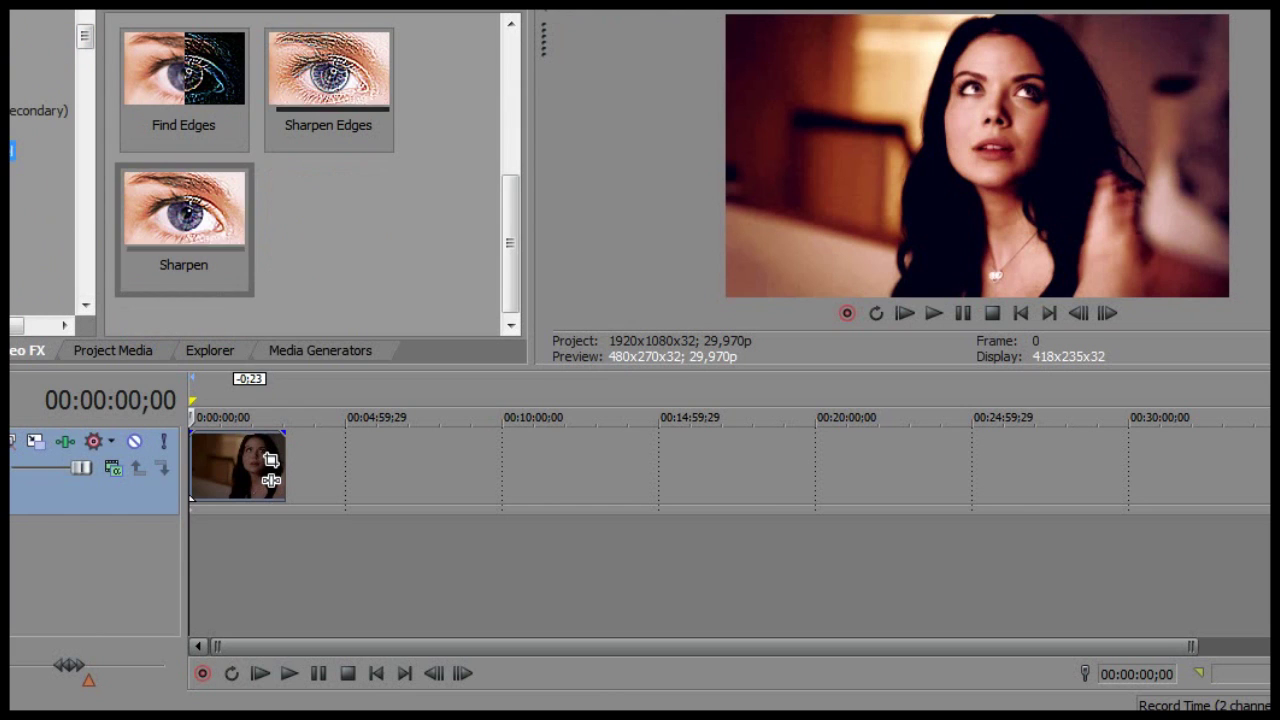
left_click(173, 226)
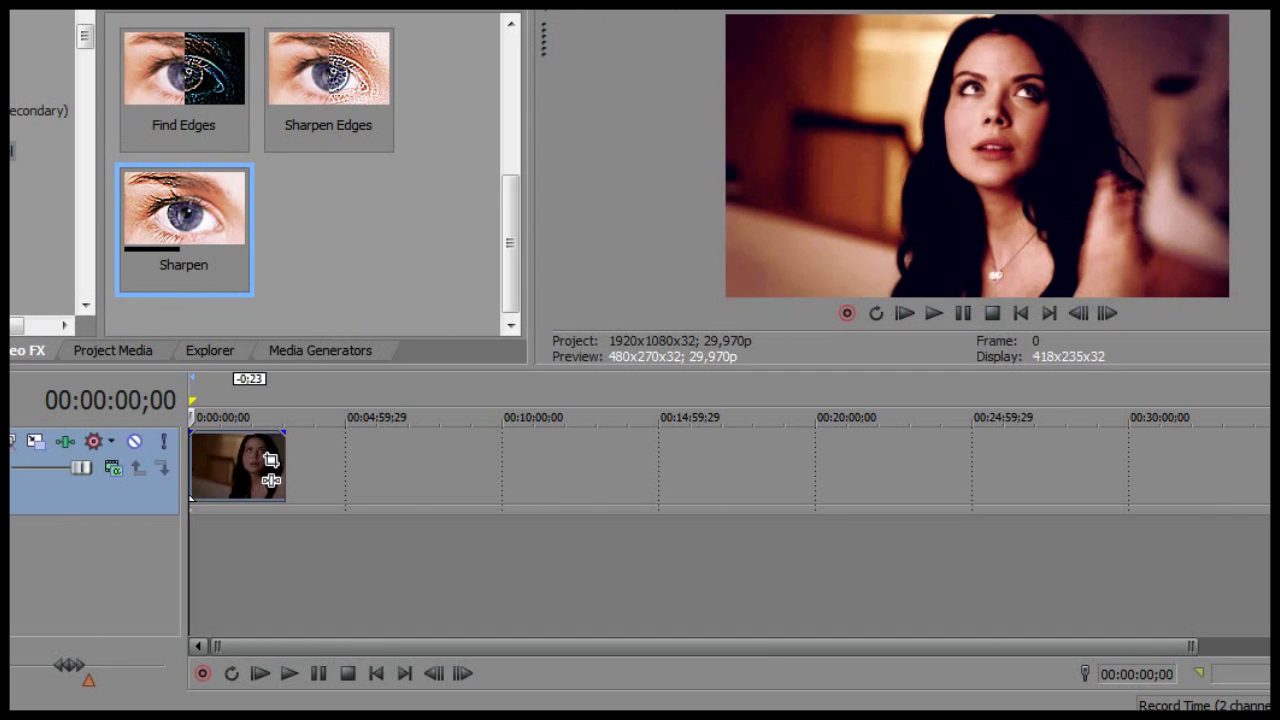
left_click_drag(173, 226, 90, 492)
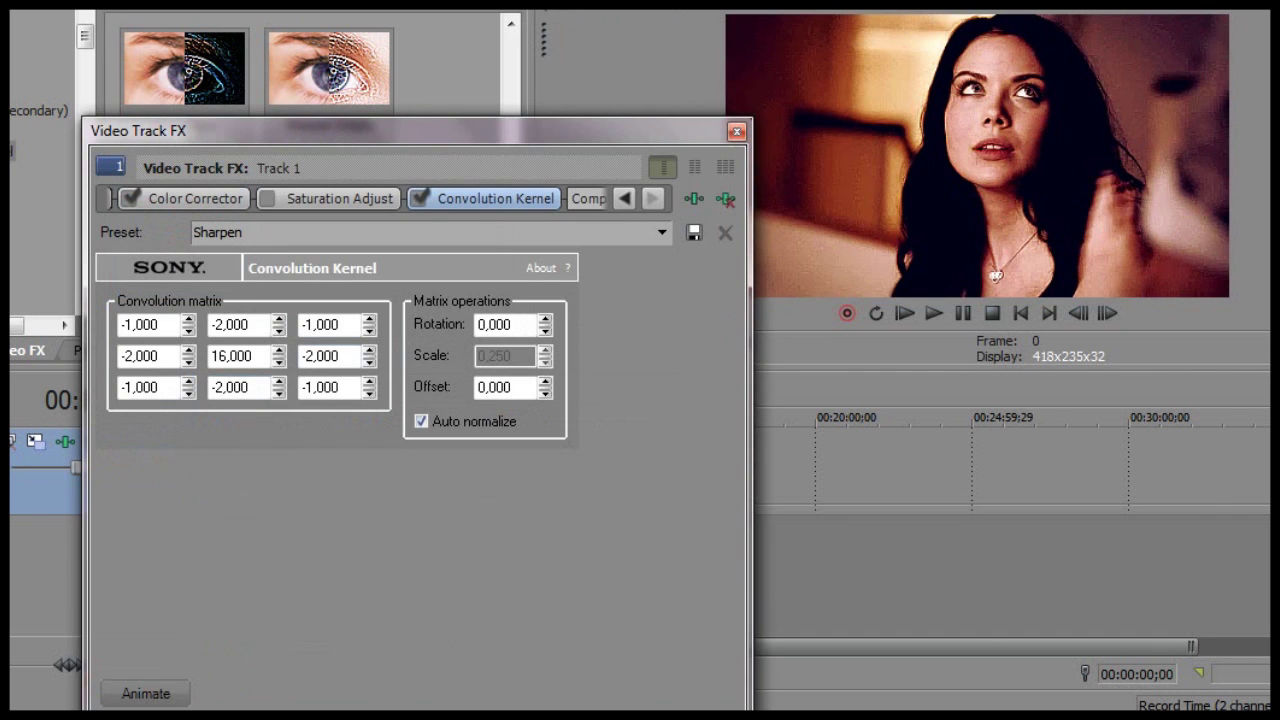
left_click(734, 131)
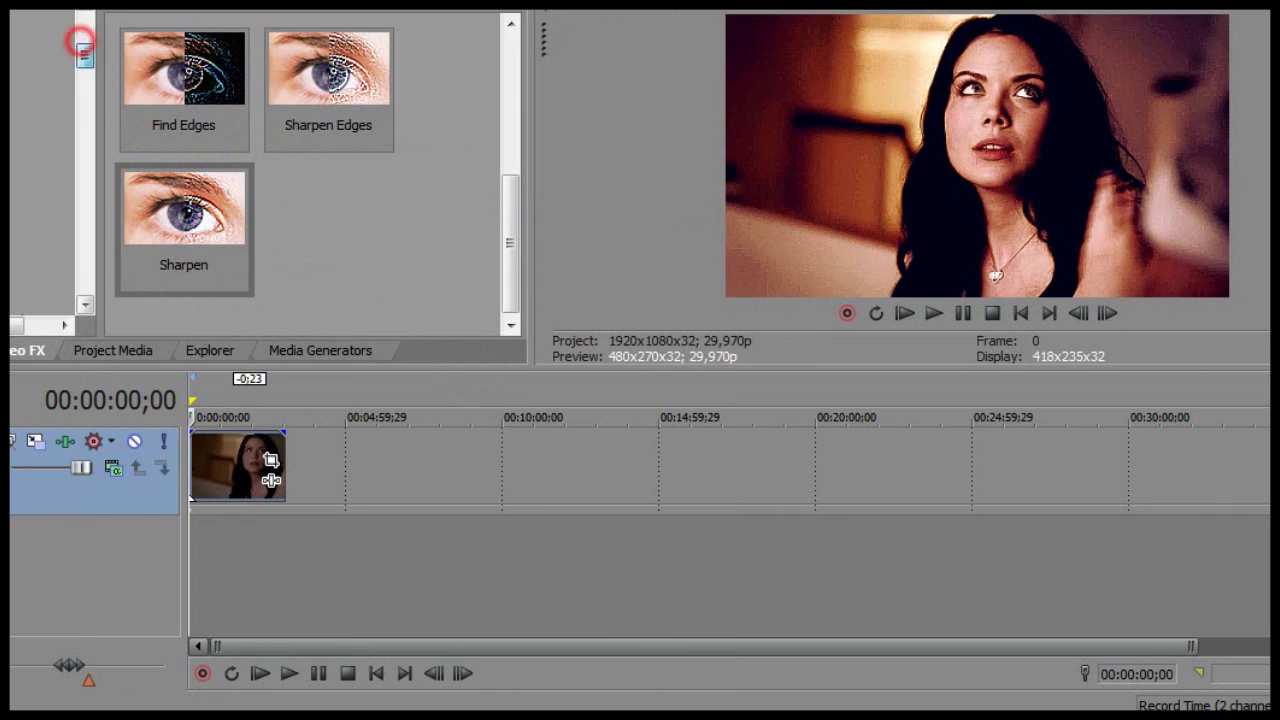
- Add the Sharpen effect with the Reset to None preset to track 1, and preview the graded clip at 00:00:43;24
left_click_drag(82, 48, 84, 280)
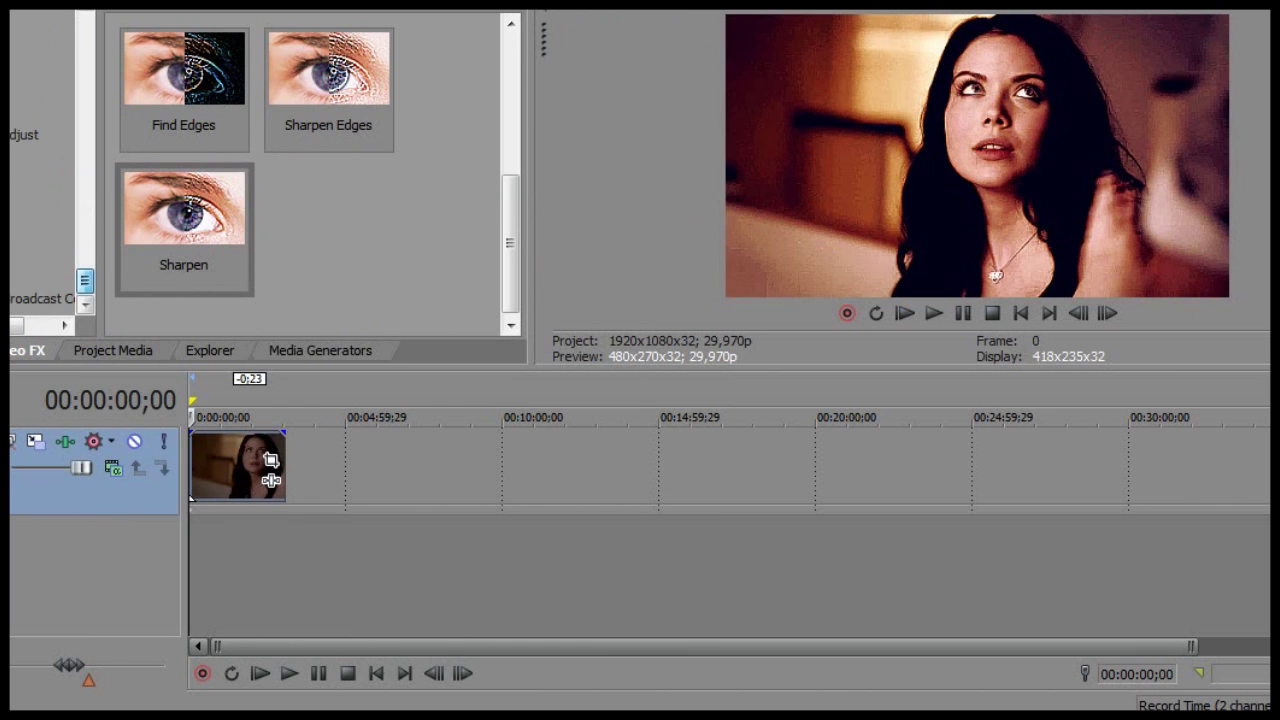
left_click(12, 237)
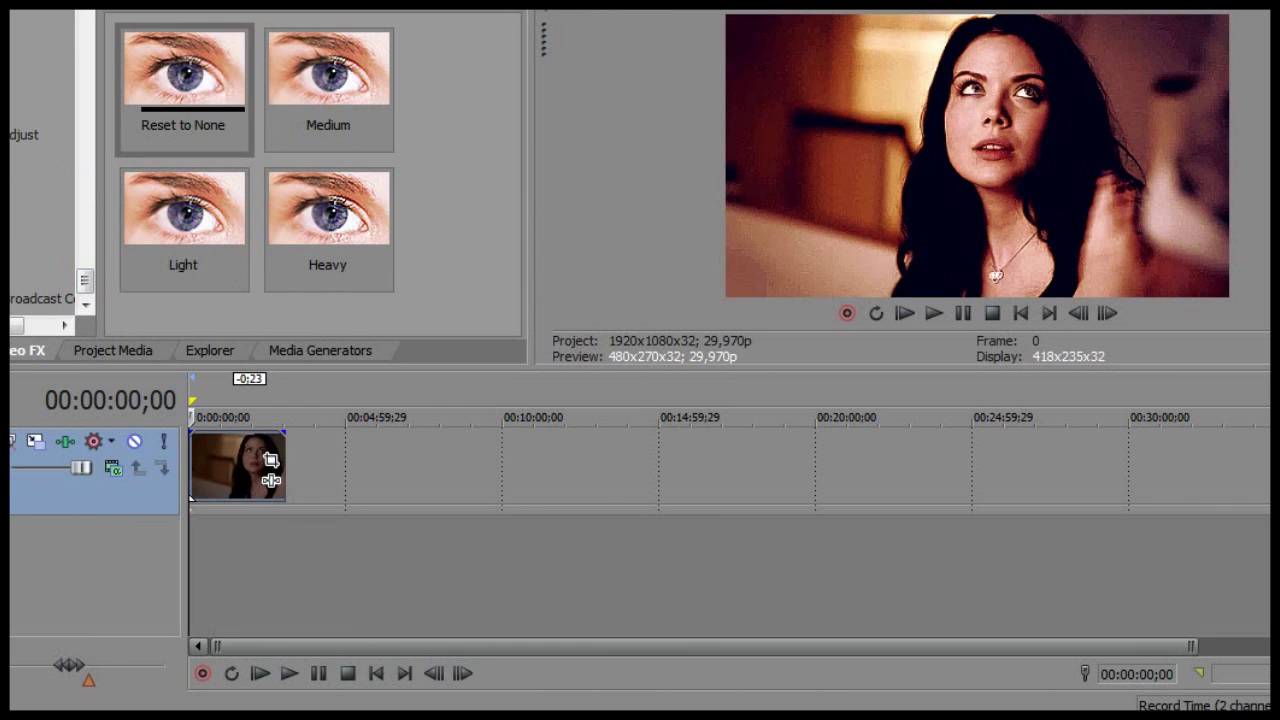
left_click(184, 88)
left_click_drag(184, 88, 90, 492)
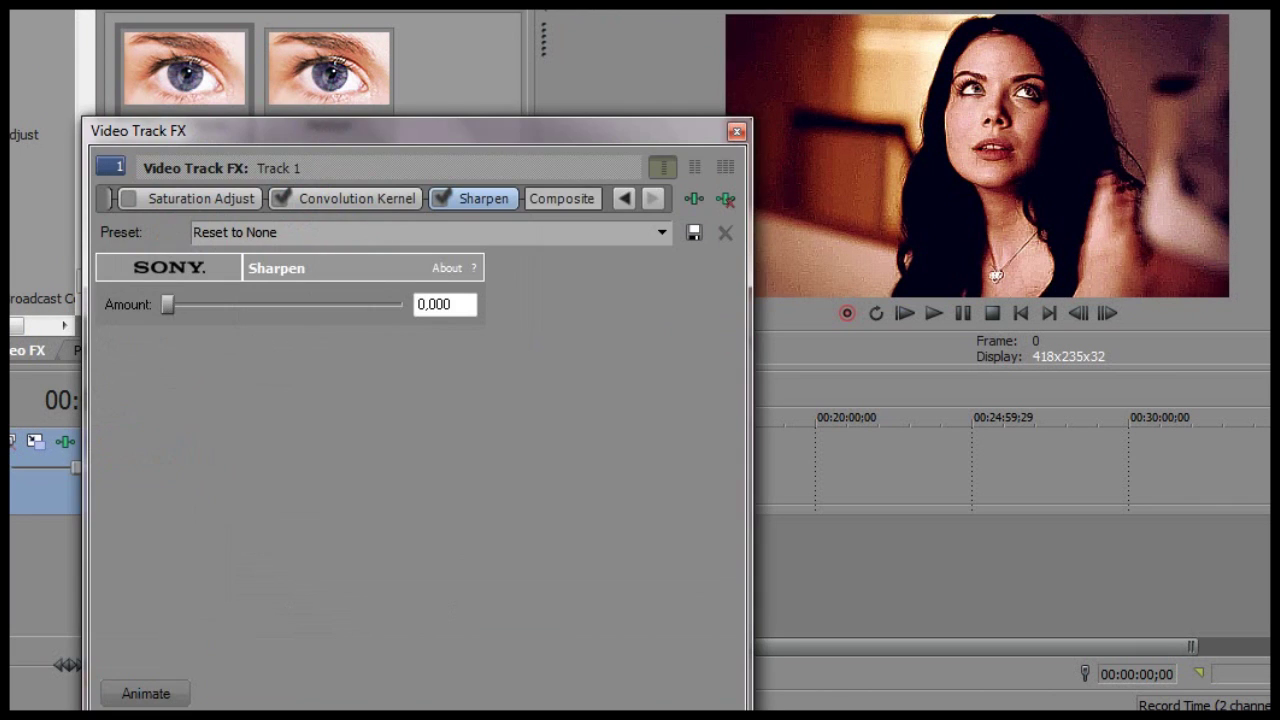
left_click(428, 304)
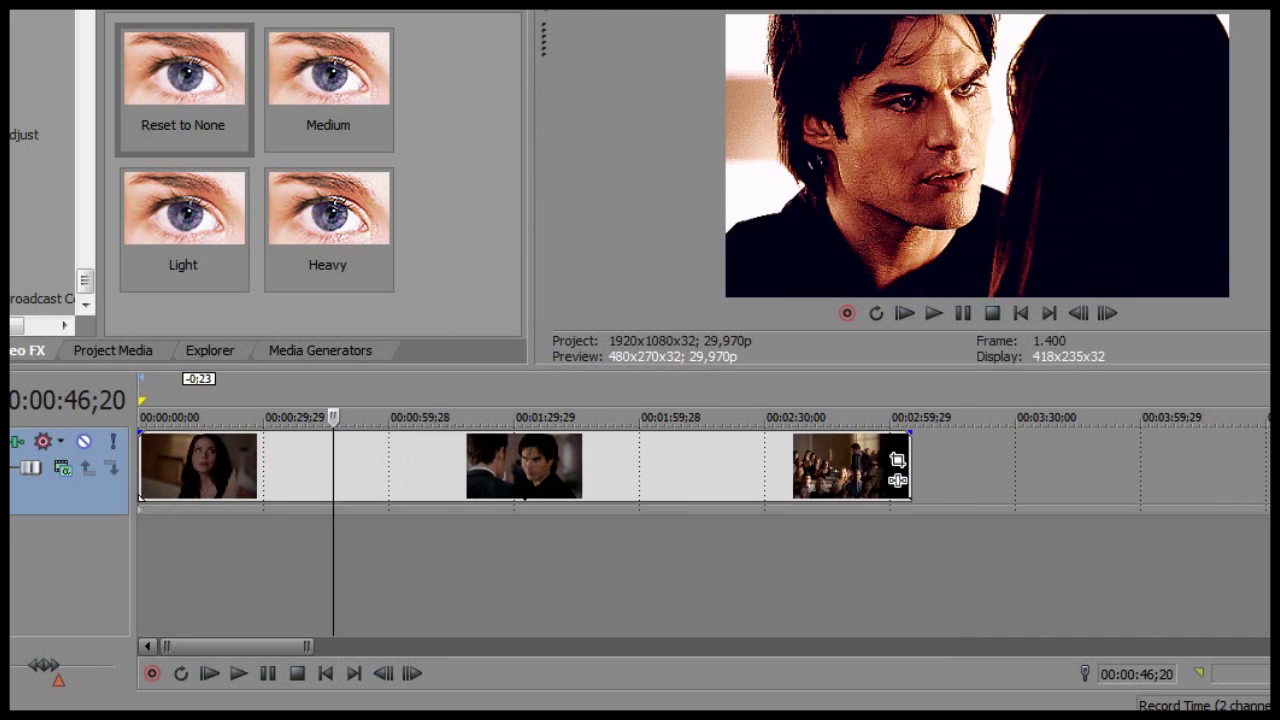
left_click(323, 491)
left_click(321, 487)
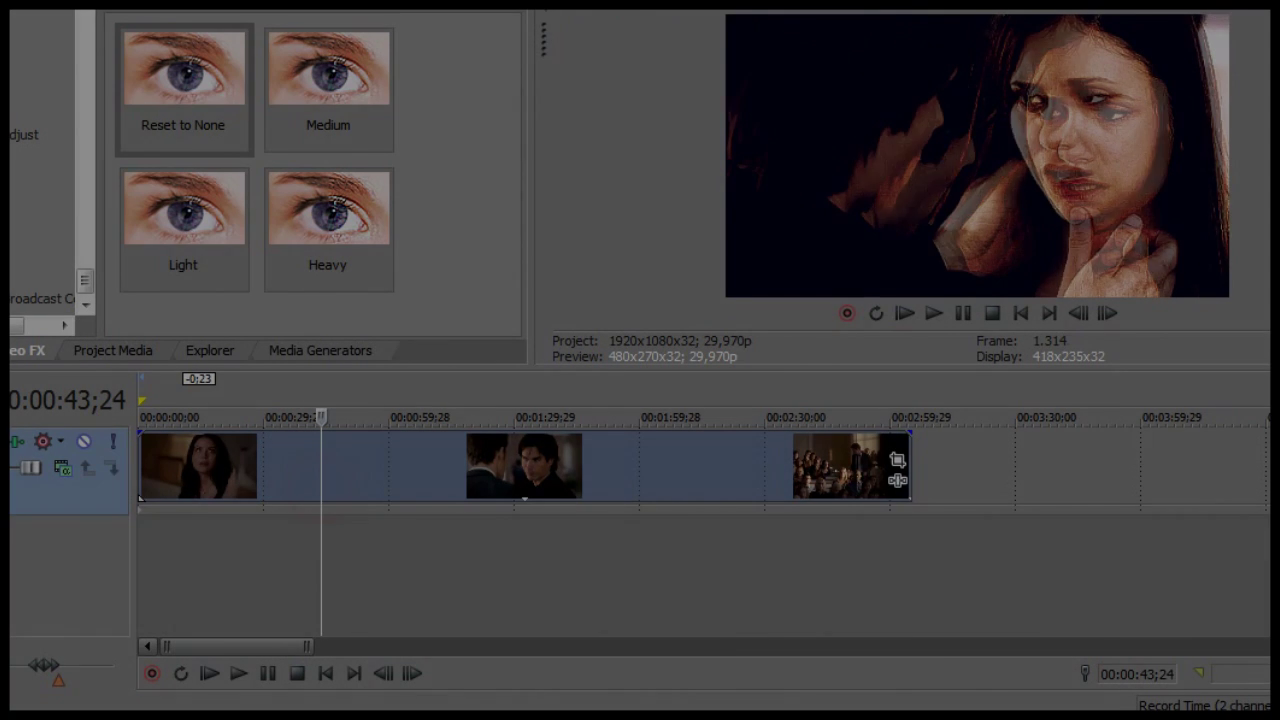